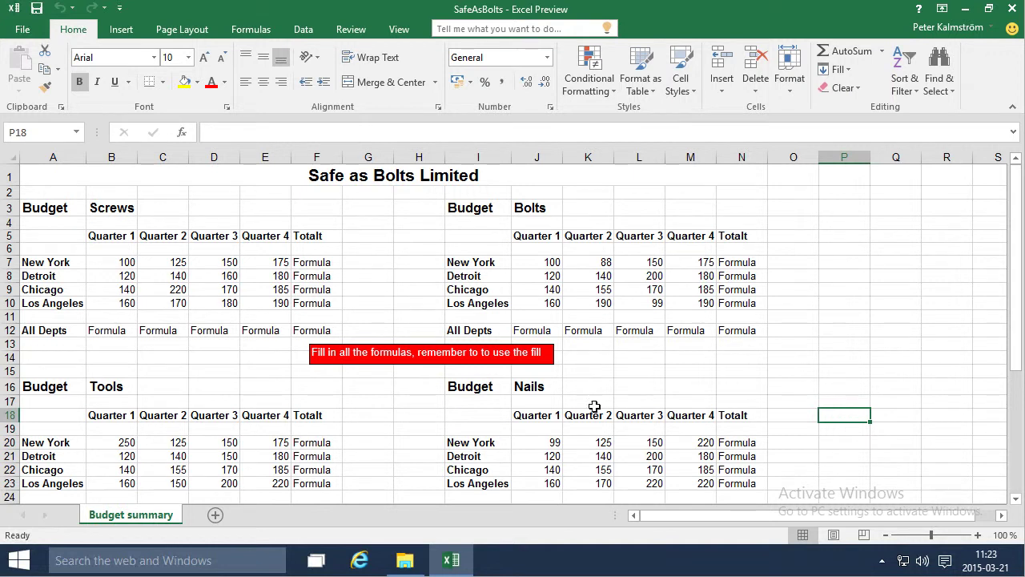
# Total the New York quarters of the Screws budget in F7 with AutoSum and fill the formula down to F10.
pyautogui.scroll(-3, 289, 310)
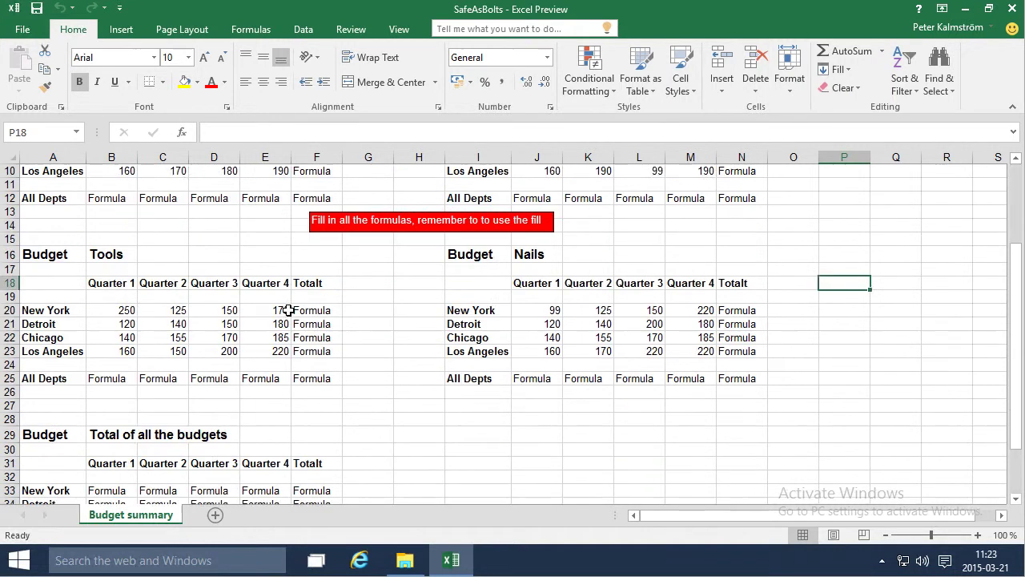
pyautogui.scroll(-3, 288, 311)
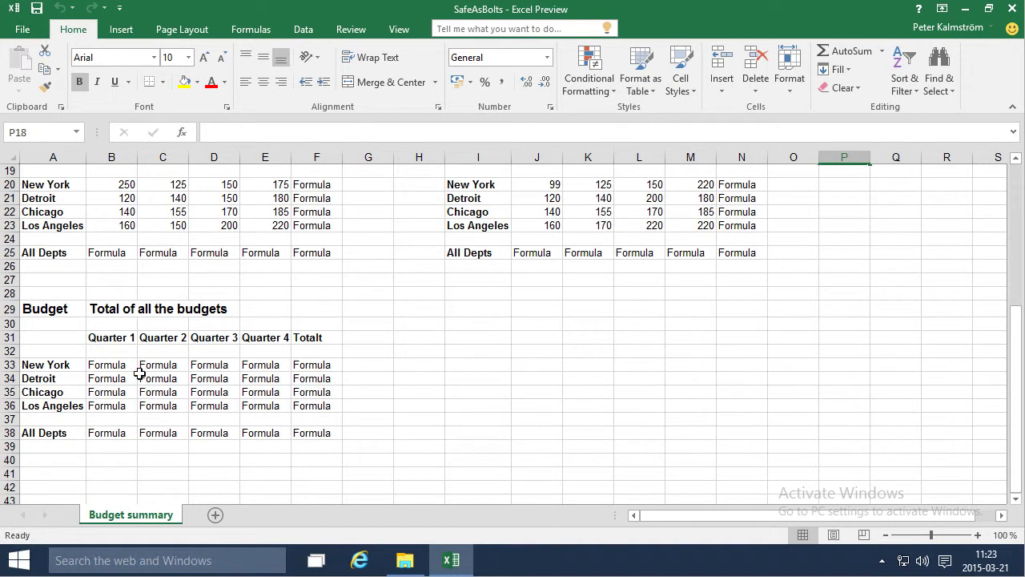
pyautogui.scroll(6, 138, 372)
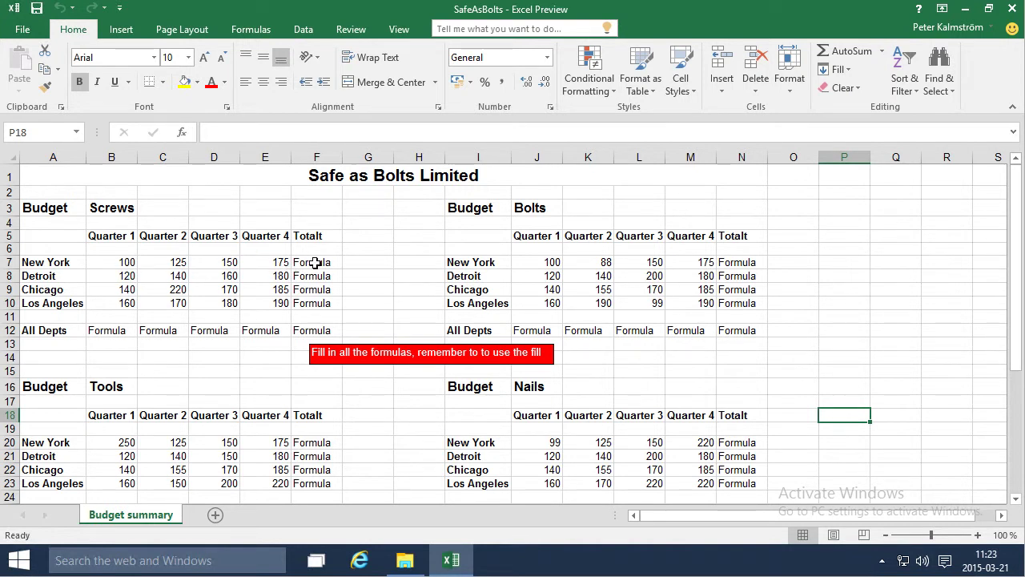
pyautogui.click(315, 263)
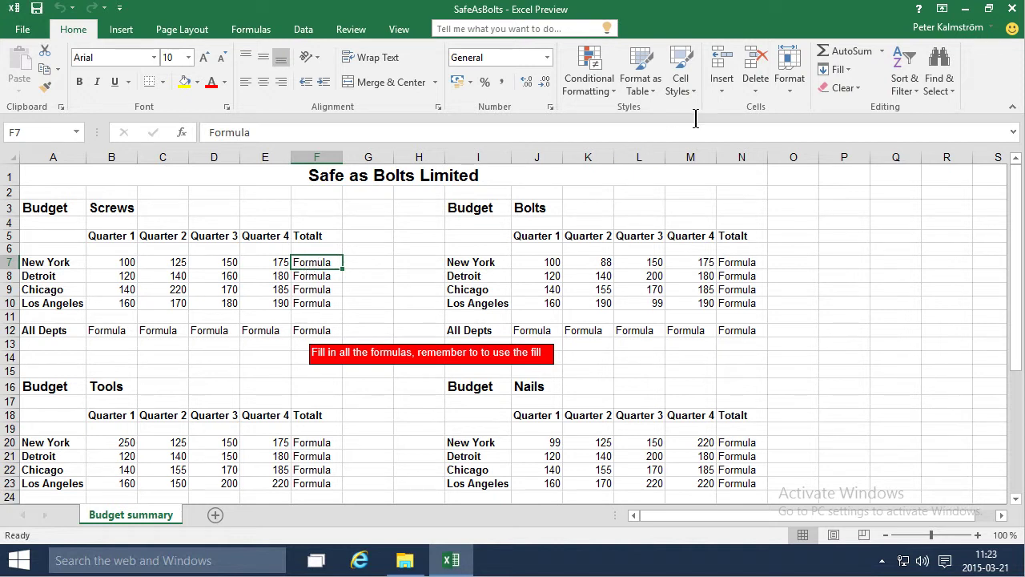
pyautogui.click(836, 57)
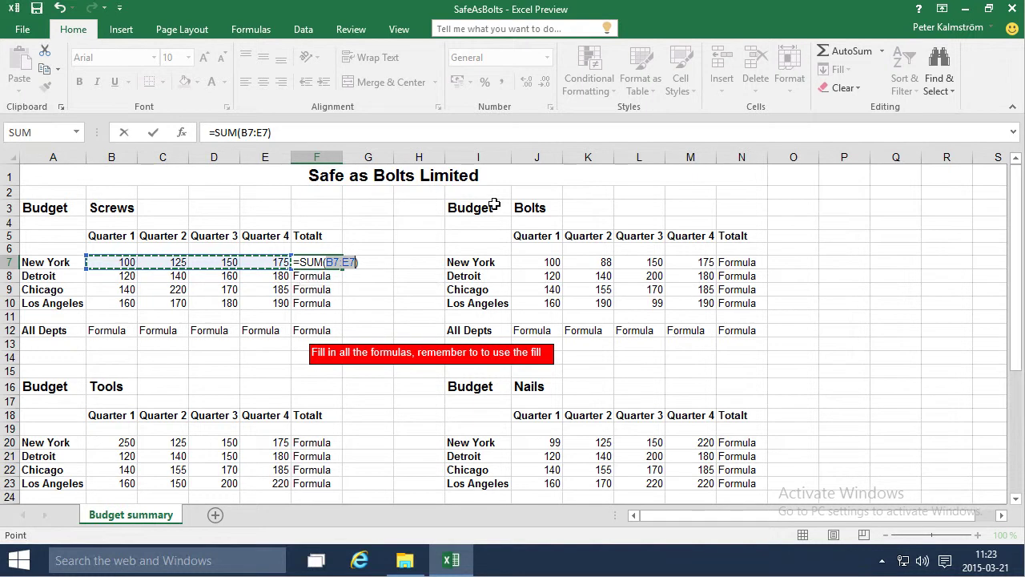
pyautogui.press('Return')
pyautogui.click(328, 262)
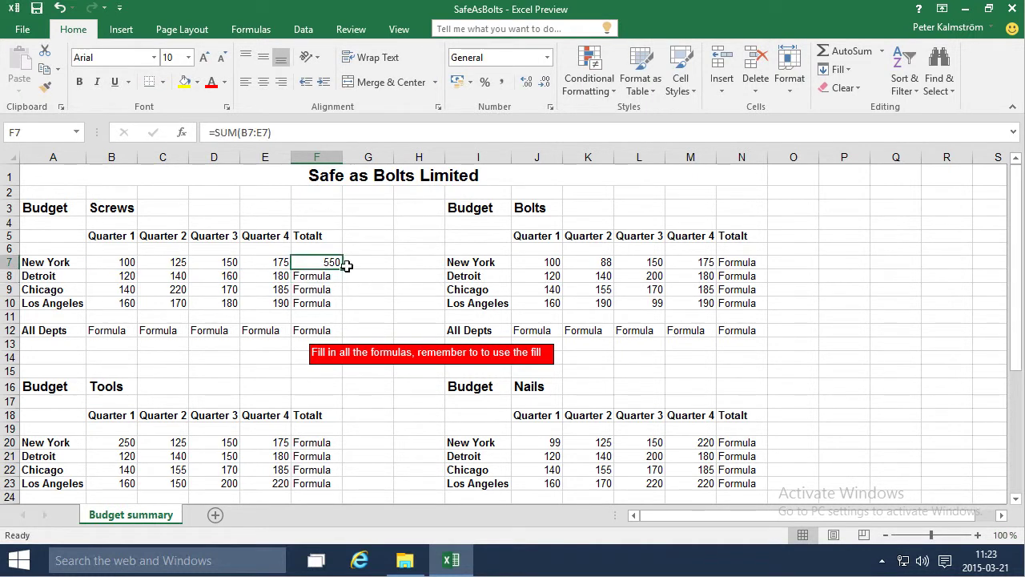
pyautogui.moveTo(345, 268)
pyautogui.mouseDown()
pyautogui.moveTo(346, 314)
pyautogui.moveTo(346, 270)
pyautogui.mouseUp()
pyautogui.moveTo(344, 271); pyautogui.dragTo(350, 321)
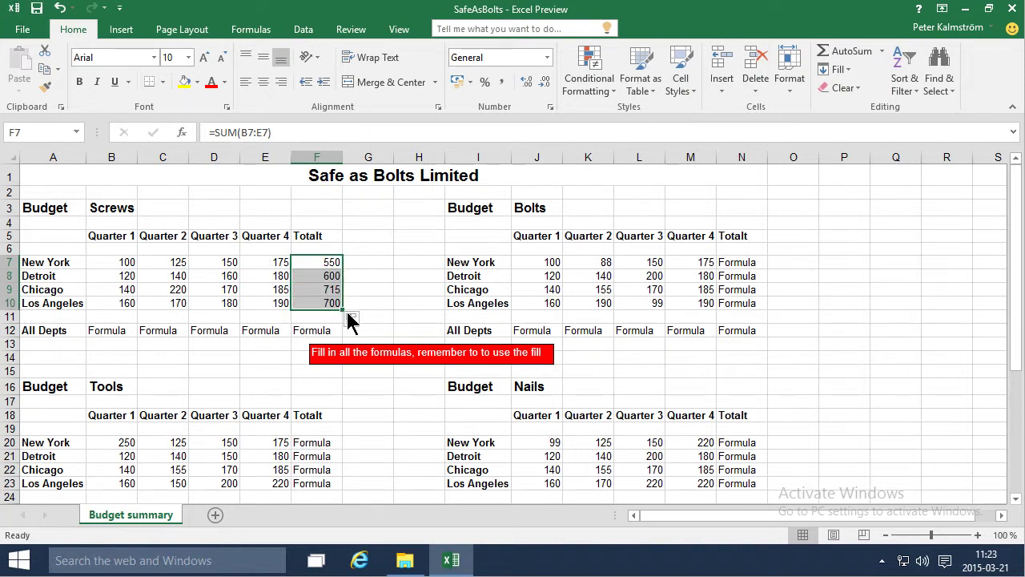
# Sum B7:B11 in the All Depts cell B12 of the Screws budget and fill the formula across to F12.
pyautogui.click(104, 331)
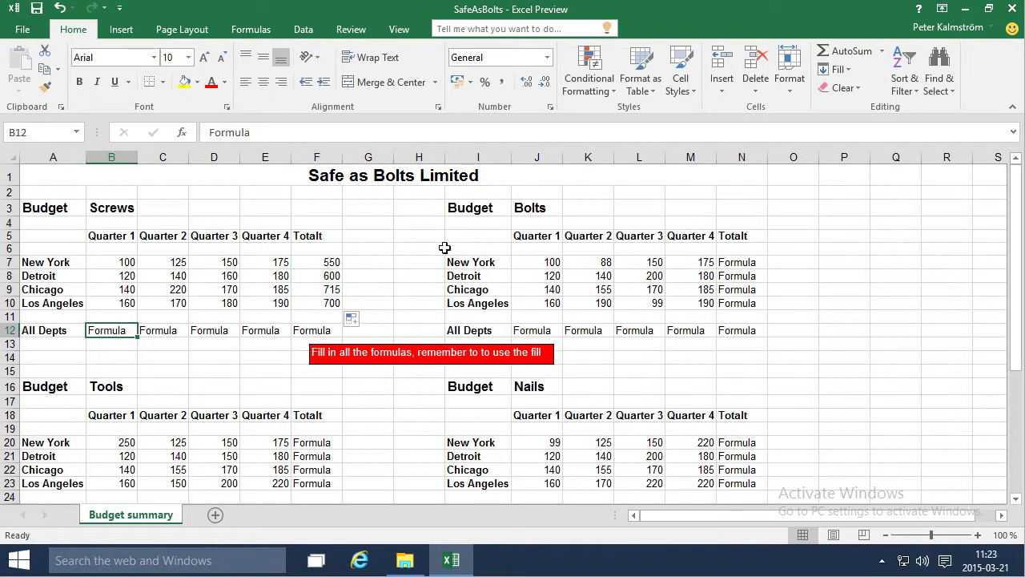
pyautogui.click(842, 51)
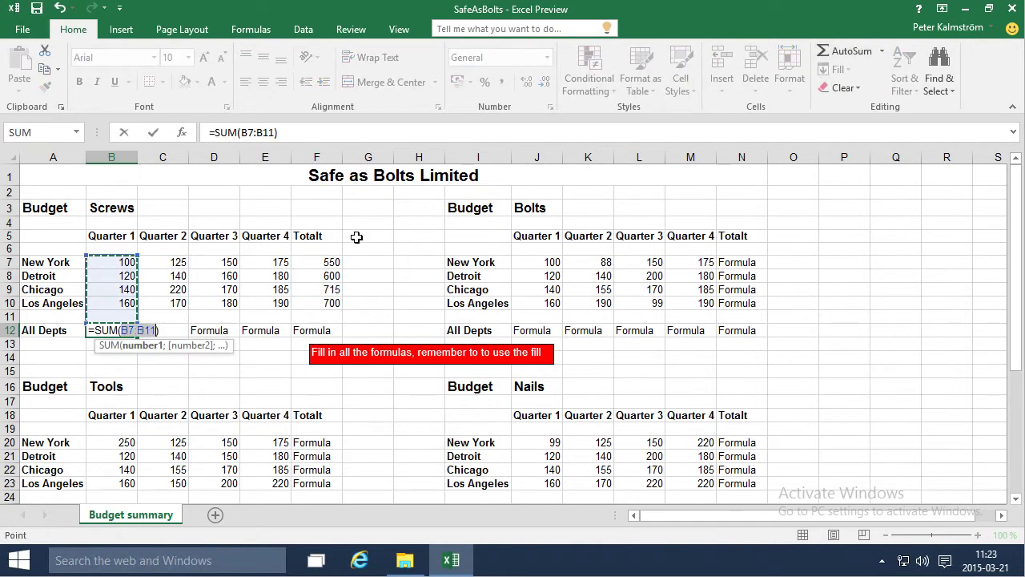
pyautogui.press('Return')
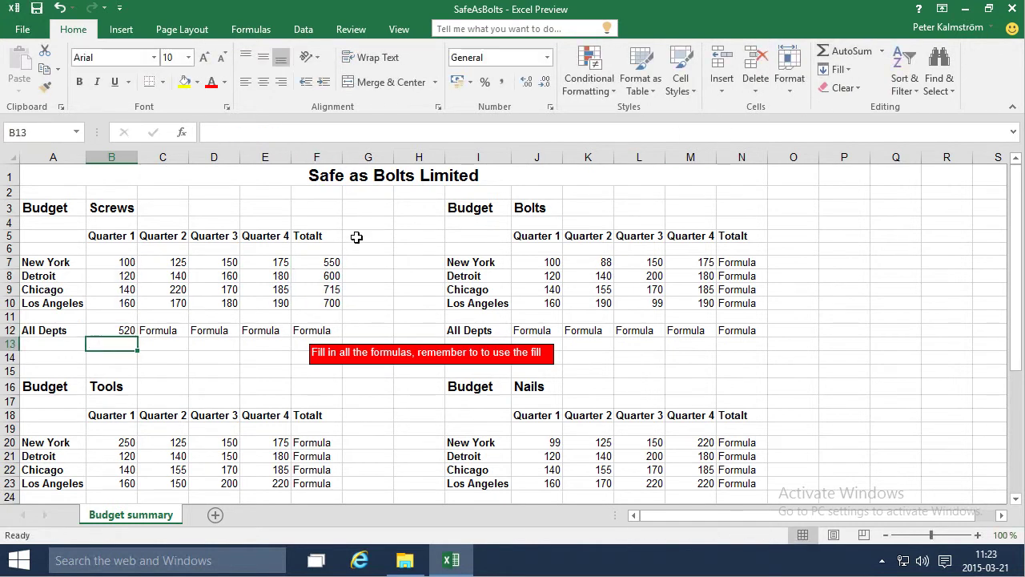
pyautogui.click(128, 332)
pyautogui.moveTo(134, 338)
pyautogui.mouseDown()
pyautogui.moveTo(152, 337)
pyautogui.moveTo(140, 335)
pyautogui.mouseUp()
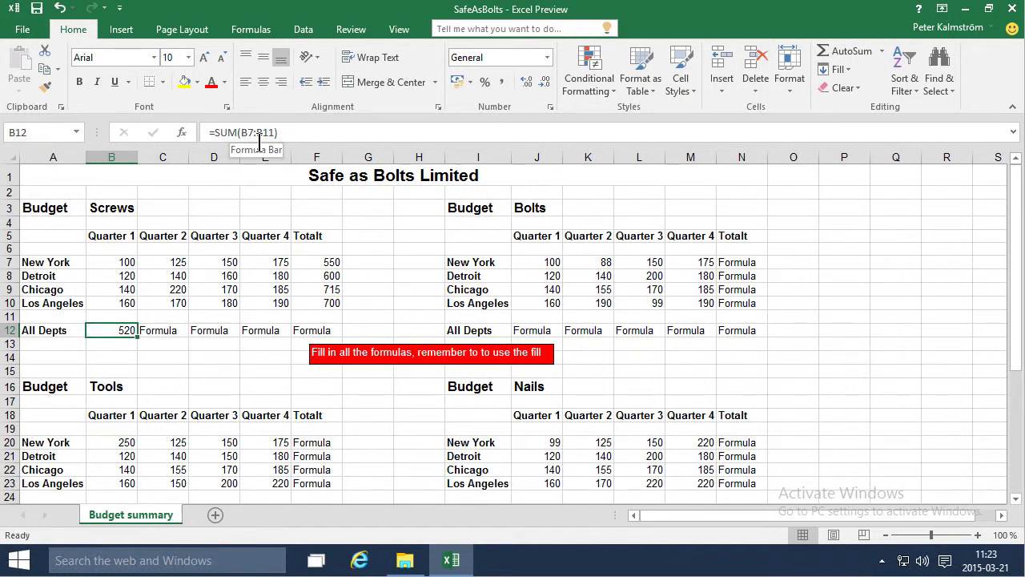
pyautogui.click(297, 133)
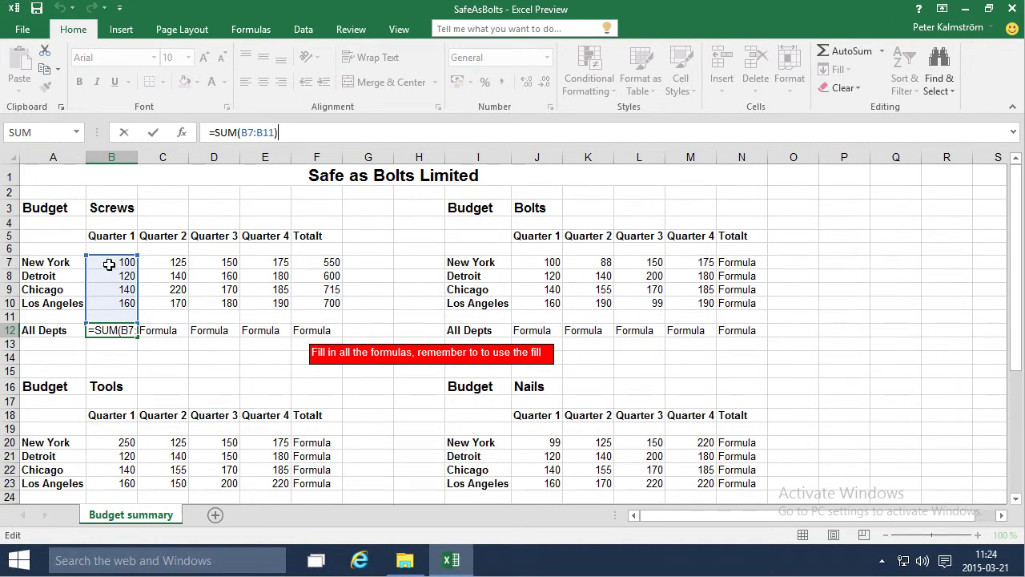
pyautogui.press('Return')
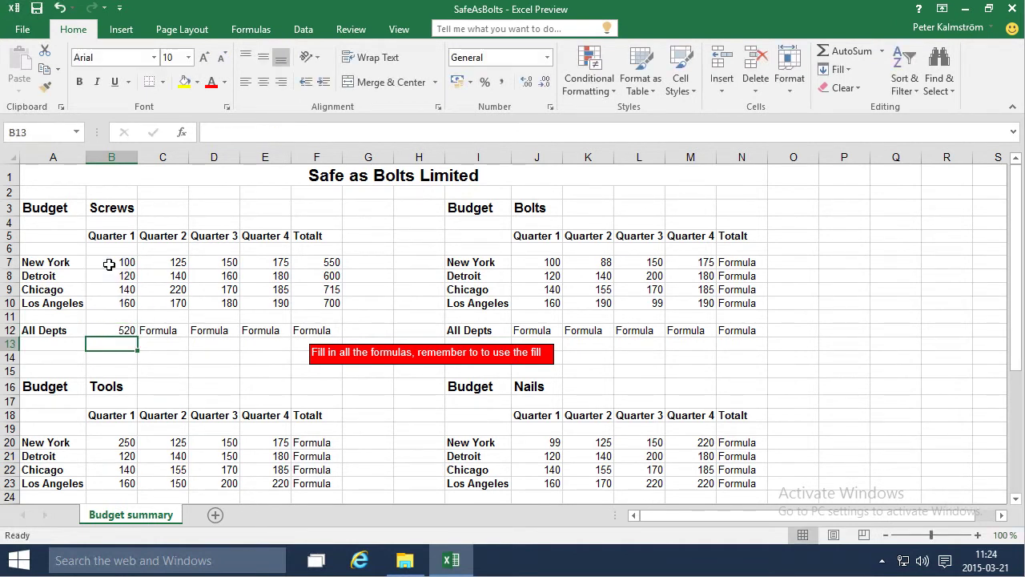
pyautogui.click(117, 328)
pyautogui.moveTo(138, 337); pyautogui.dragTo(341, 337)
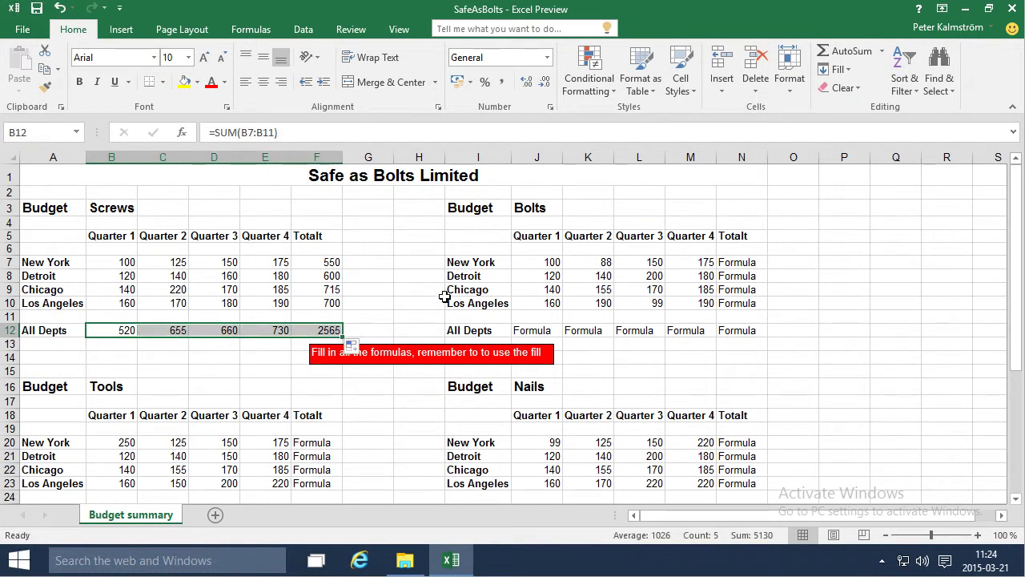
# Total the New York quarters of the Bolts budget in N7 with AutoSum and fill the formula down to N10.
pyautogui.click(730, 264)
pyautogui.click(851, 50)
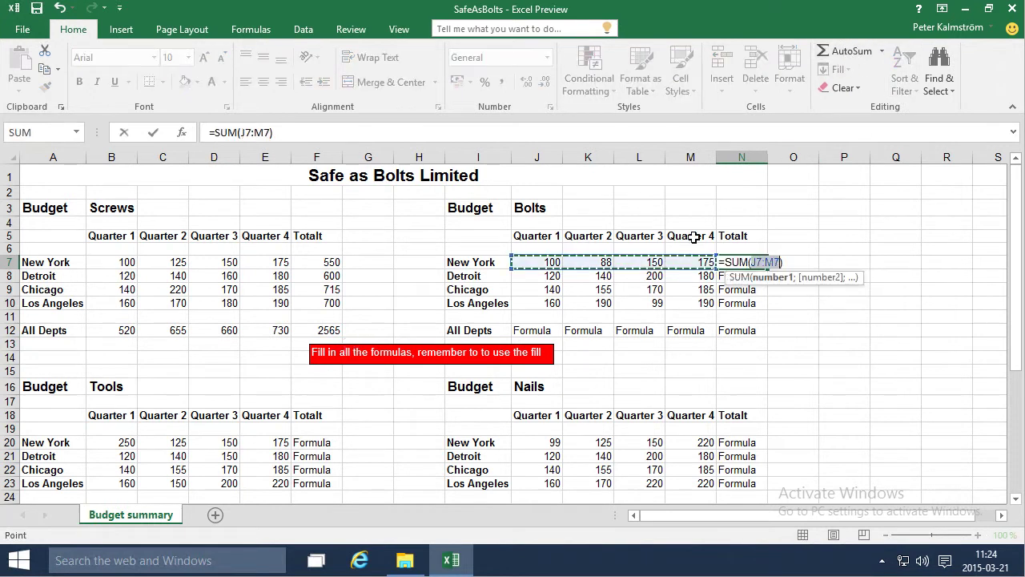
pyautogui.hotkey('ctrl', 'Return')
pyautogui.press('Return')
pyautogui.click(755, 262)
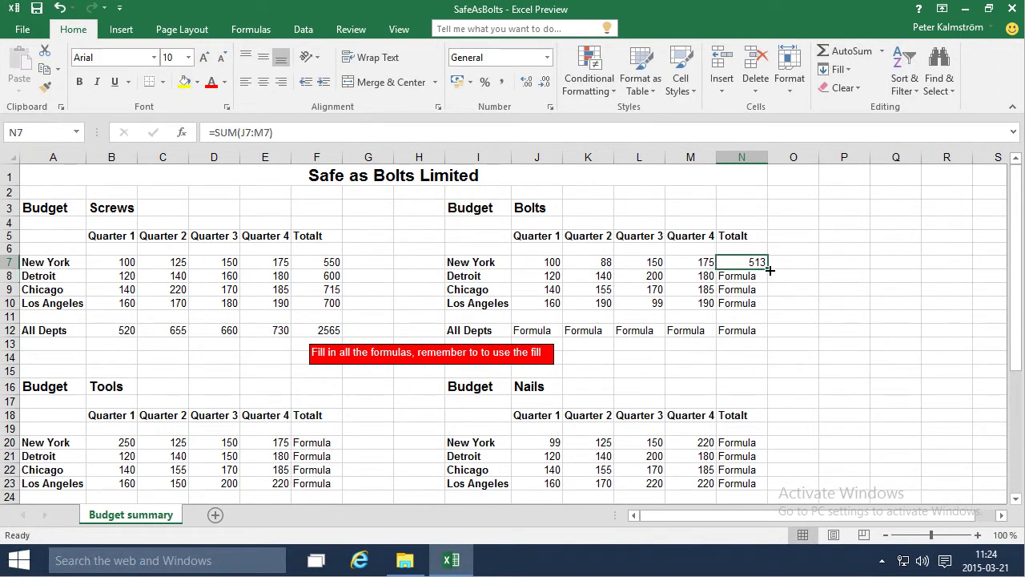
pyautogui.moveTo(767, 269); pyautogui.dragTo(765, 305)
# Sum J7:J11 in the All Depts cell J12 of the Bolts budget and fill the formula across to N12.
pyautogui.click(531, 330)
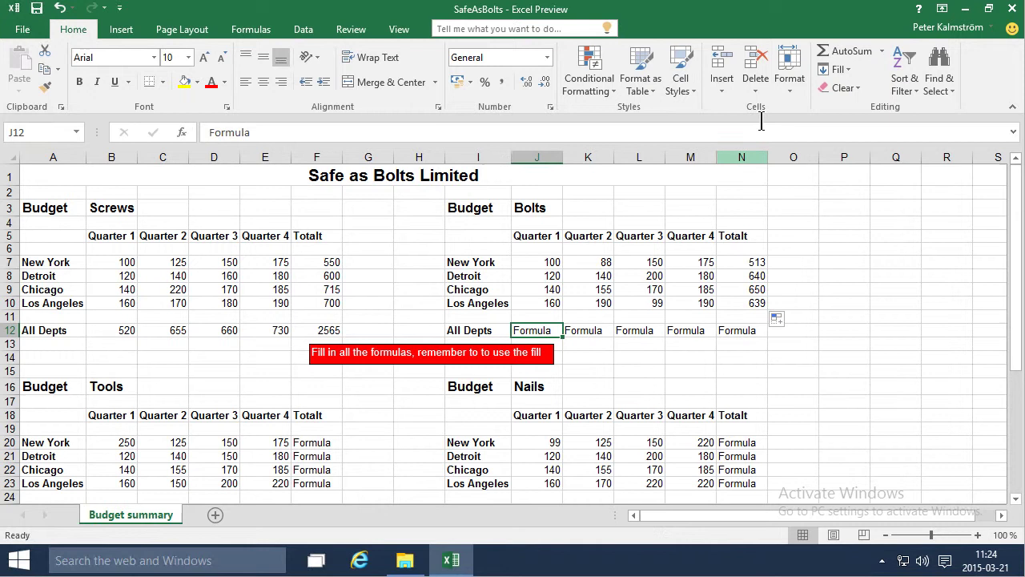
pyautogui.click(833, 54)
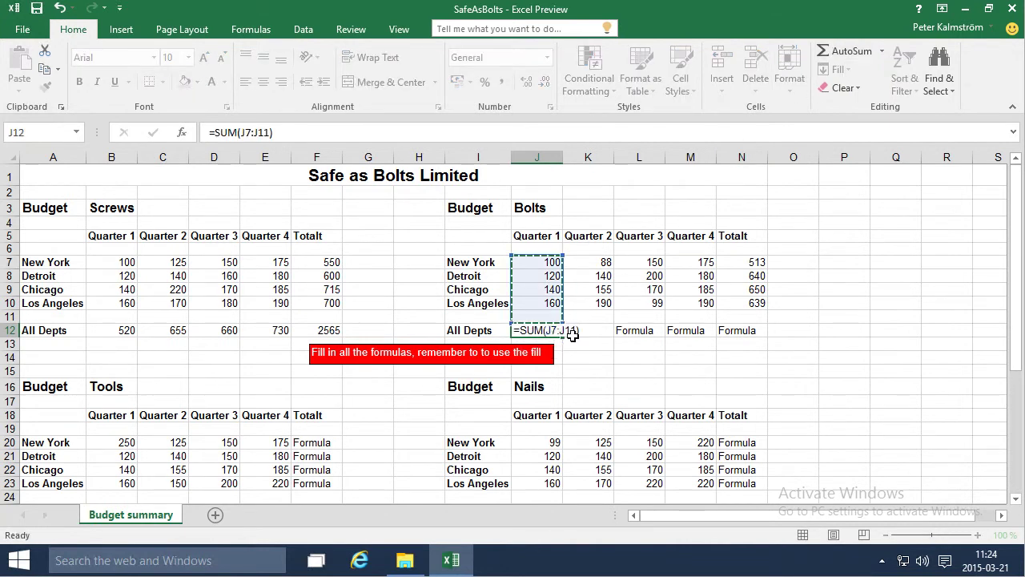
pyautogui.press('Return')
pyautogui.click(541, 332)
pyautogui.moveTo(563, 336); pyautogui.dragTo(762, 340)
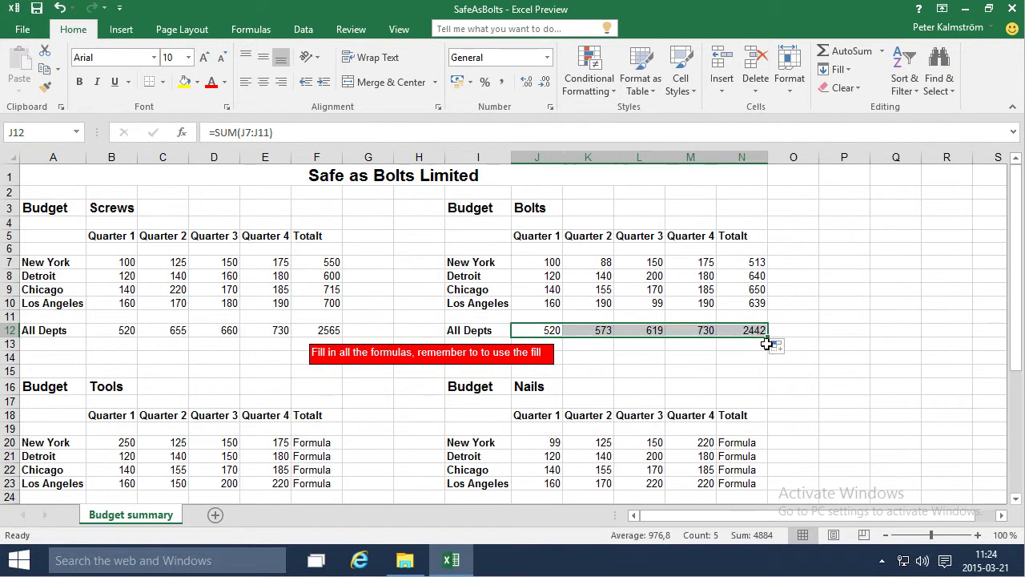
# Total the New York quarters of the Tools budget in F20 with AutoSum.
pyautogui.scroll(-2, 767, 343)
pyautogui.scroll(2, 768, 344)
pyautogui.click(313, 445)
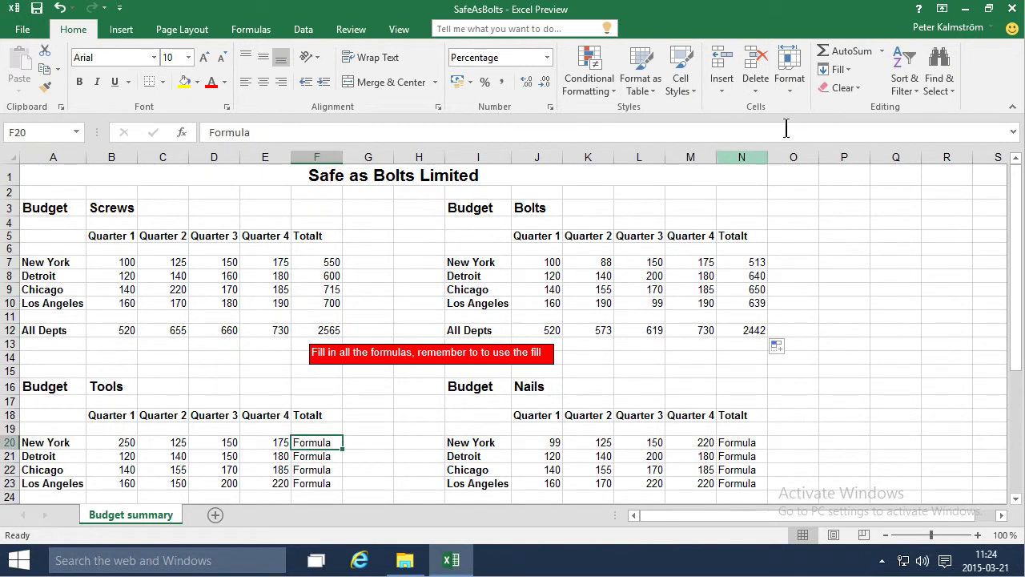
pyautogui.click(839, 52)
pyautogui.press('Return')
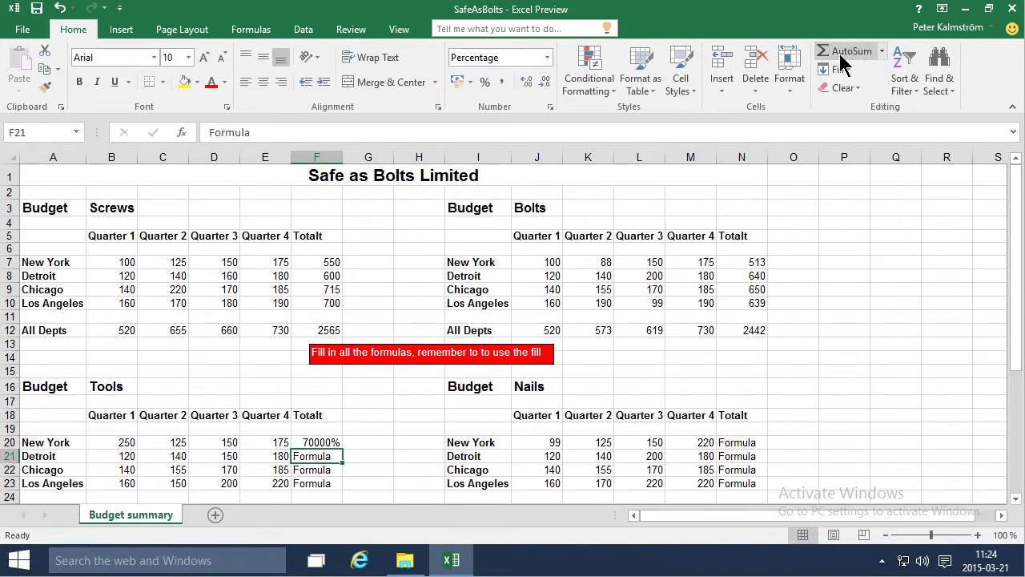
# Format F20 as dollar accounting without decimals and copy that format to the Screws figures in B7:F12.
pyautogui.click(318, 445)
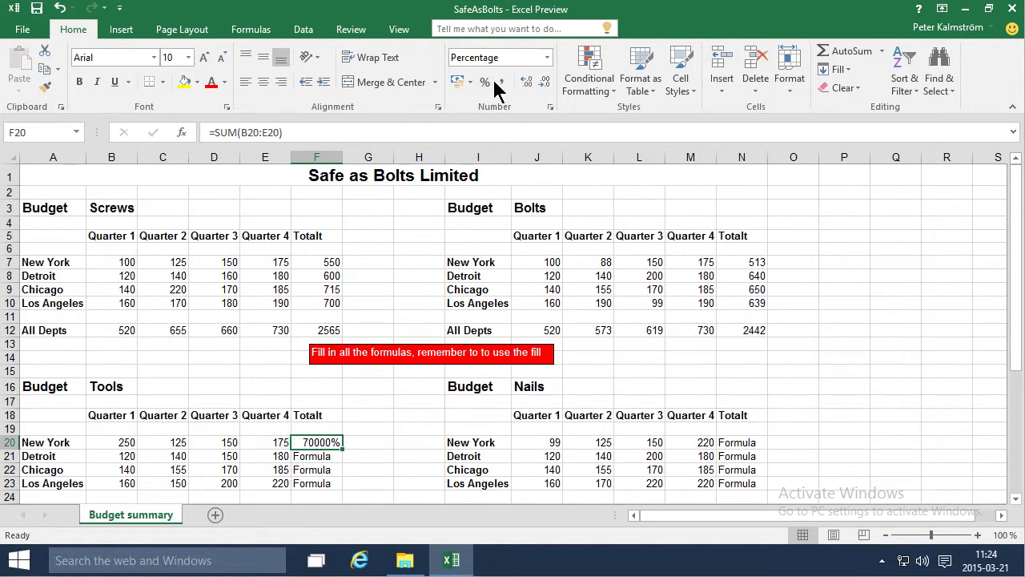
pyautogui.click(471, 83)
pyautogui.click(525, 102)
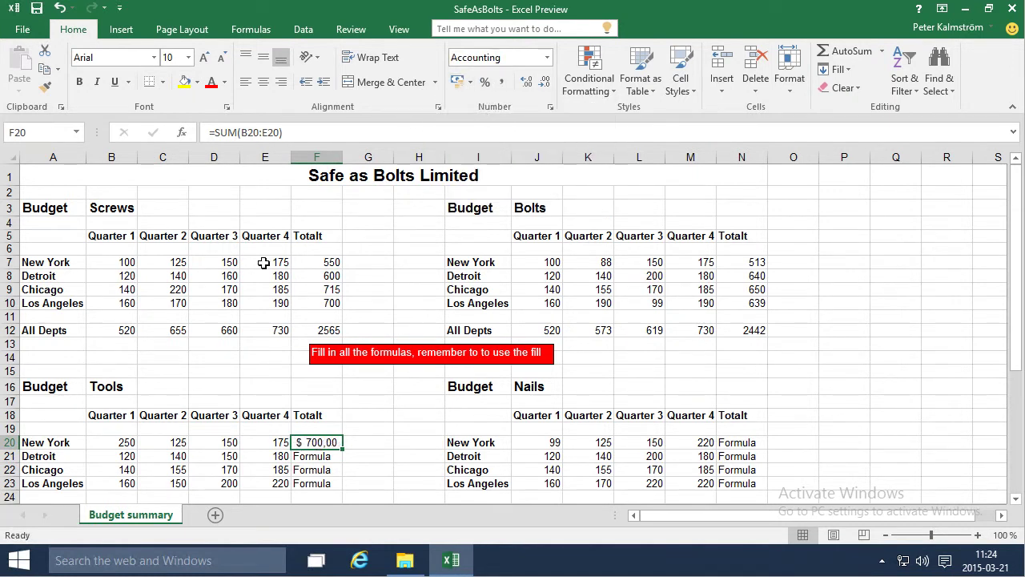
pyautogui.click(542, 83)
pyautogui.click(542, 83)
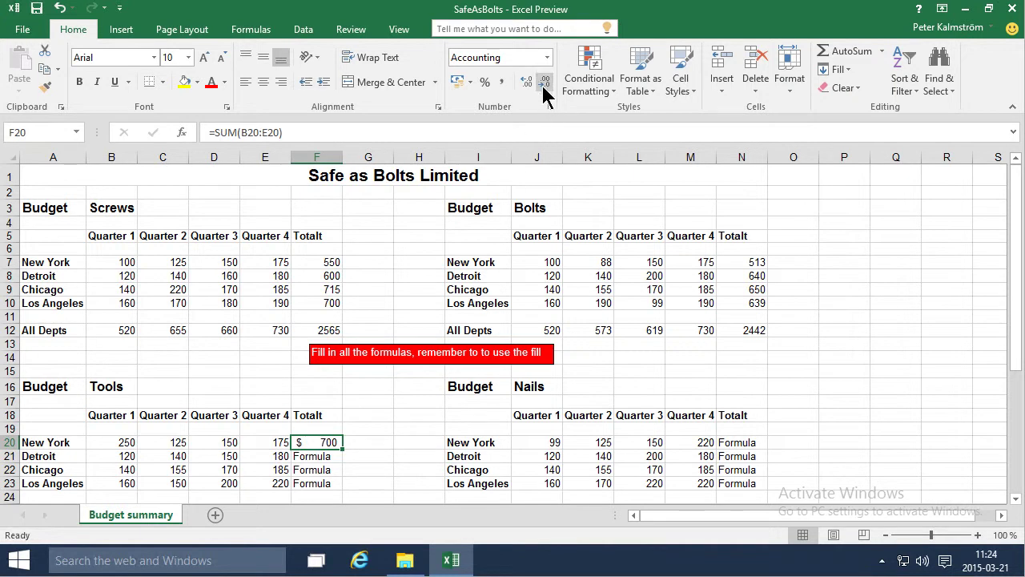
pyautogui.click(46, 91)
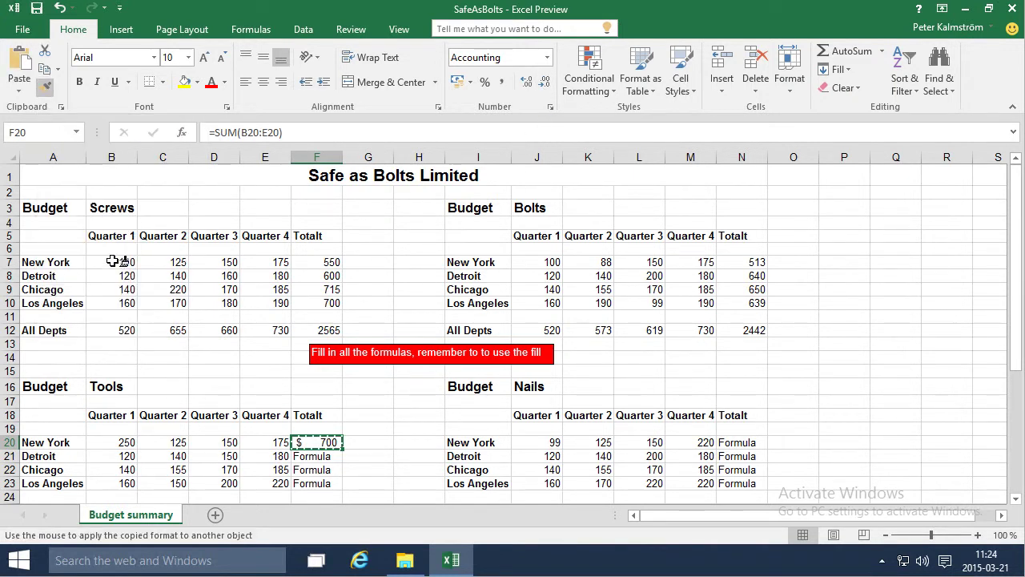
pyautogui.moveTo(112, 262)
pyautogui.mouseDown()
pyautogui.moveTo(224, 337)
pyautogui.moveTo(317, 328)
pyautogui.mouseUp()
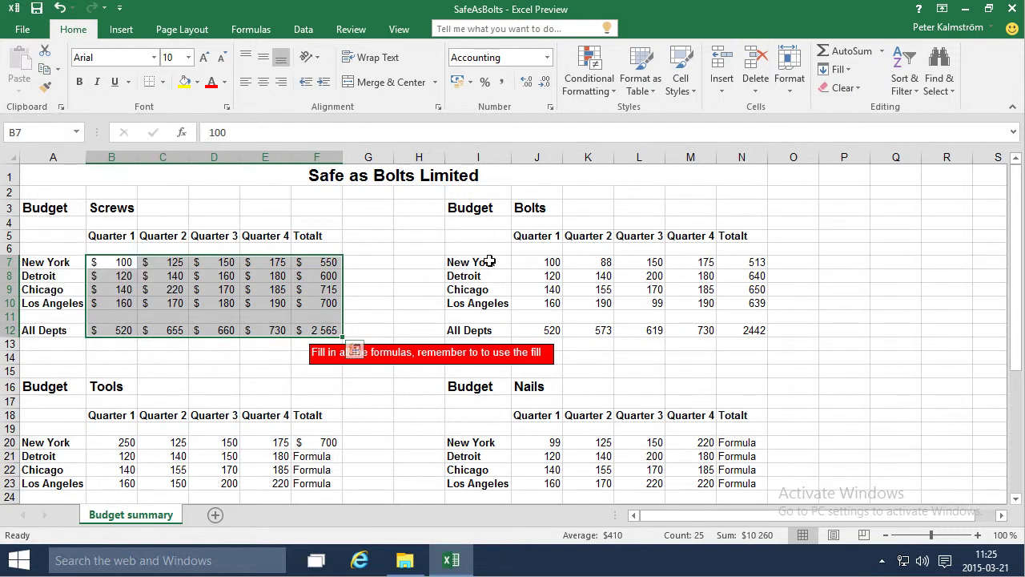
# Copy the Screws table's number format to the Bolts, Nails, Tools and Total of all the budgets tables with Format Painter.
pyautogui.click(48, 94)
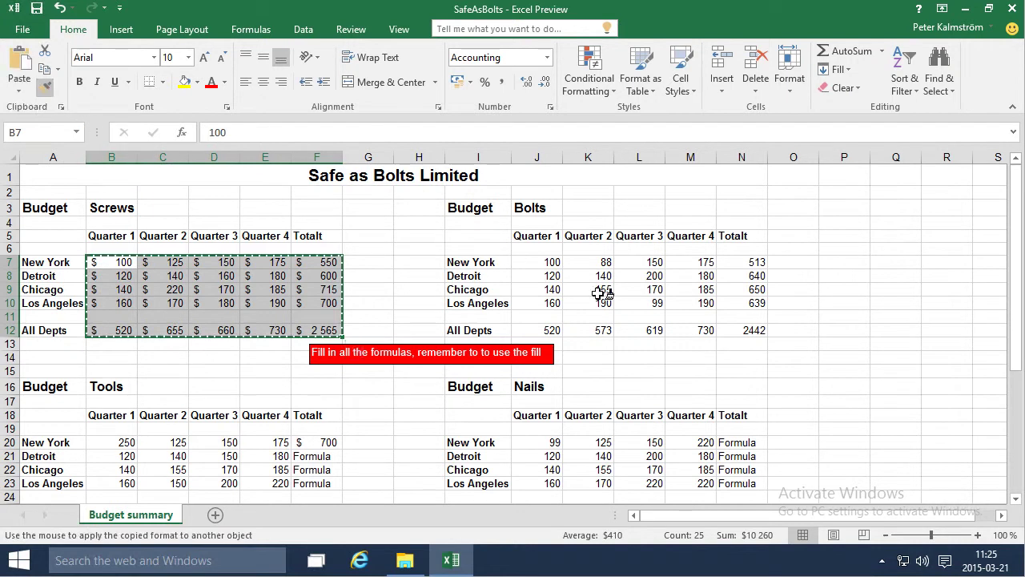
pyautogui.moveTo(548, 264)
pyautogui.mouseDown()
pyautogui.moveTo(661, 340)
pyautogui.moveTo(758, 335)
pyautogui.mouseUp()
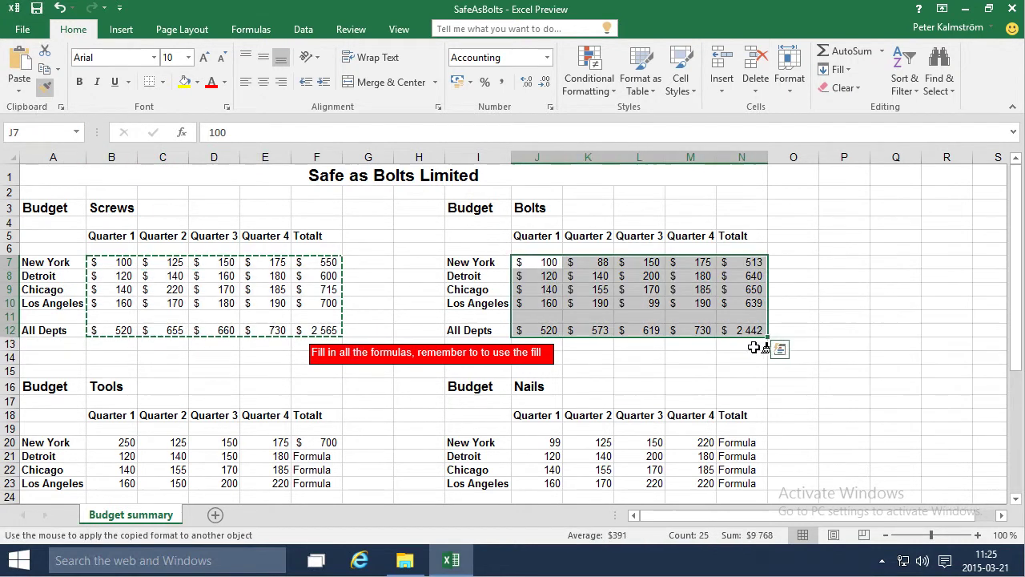
pyautogui.scroll(-3, 728, 416)
pyautogui.moveTo(553, 312); pyautogui.dragTo(753, 381)
pyautogui.moveTo(112, 314)
pyautogui.mouseDown()
pyautogui.moveTo(291, 399)
pyautogui.moveTo(322, 384)
pyautogui.mouseUp()
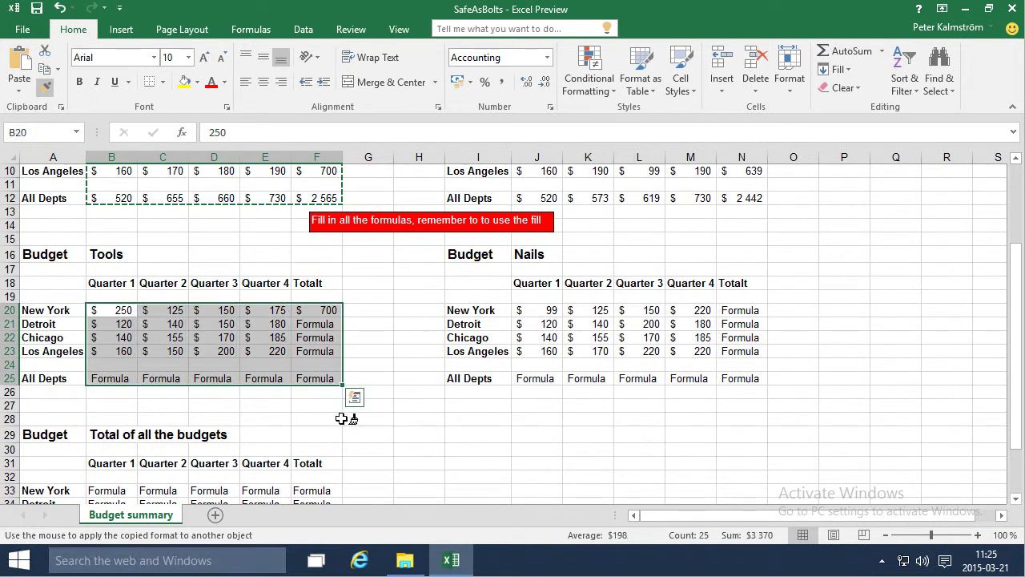
pyautogui.scroll(-3, 341, 449)
pyautogui.moveTo(112, 365)
pyautogui.mouseDown()
pyautogui.moveTo(168, 400)
pyautogui.moveTo(320, 429)
pyautogui.mouseUp()
pyautogui.scroll(6, 355, 397)
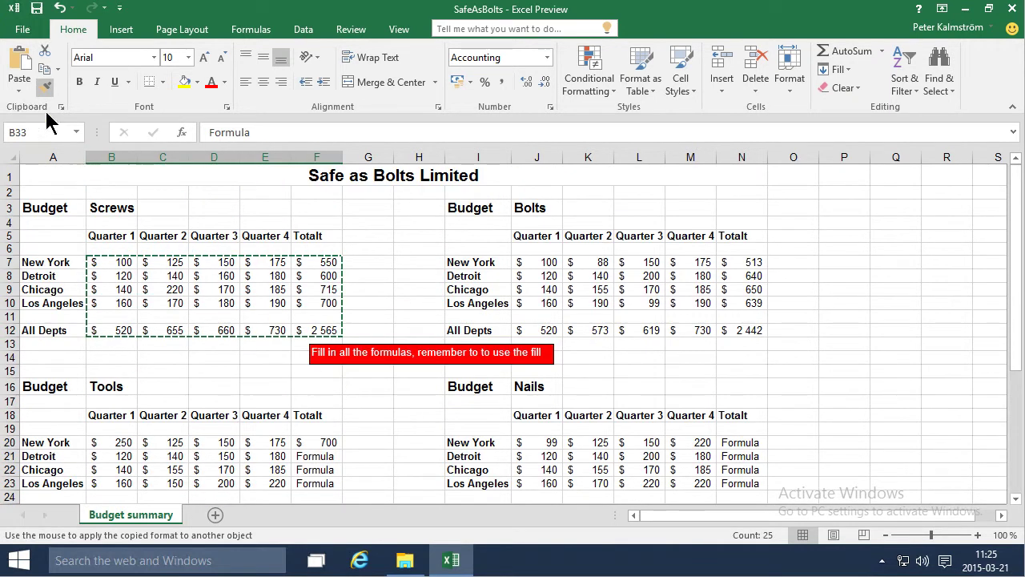
pyautogui.click(45, 86)
# Fill the New York total formula in F20 of the Tools budget down to F23.
pyautogui.scroll(-7, 270, 243)
pyautogui.scroll(7, 266, 284)
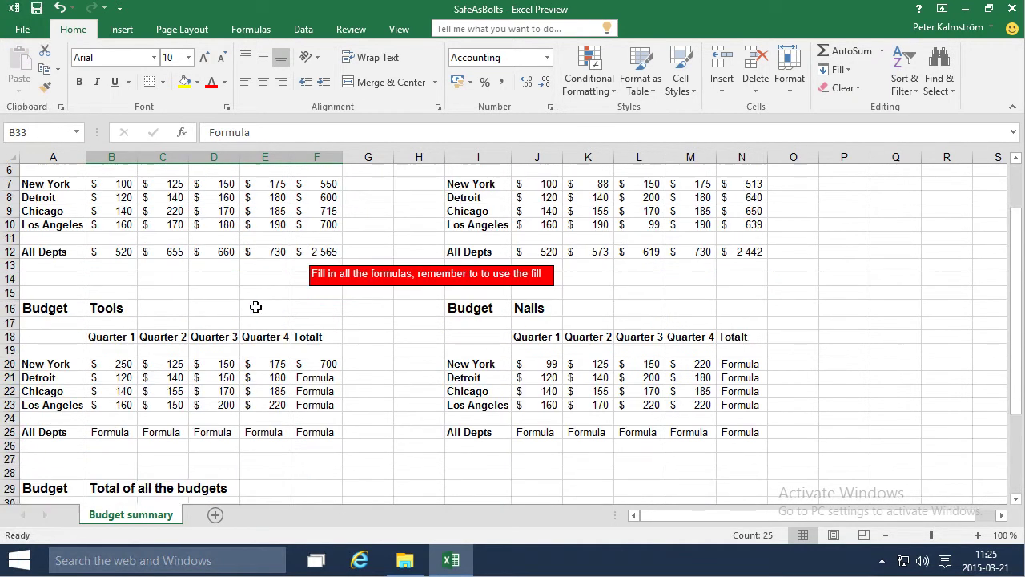
pyautogui.scroll(-3, 394, 348)
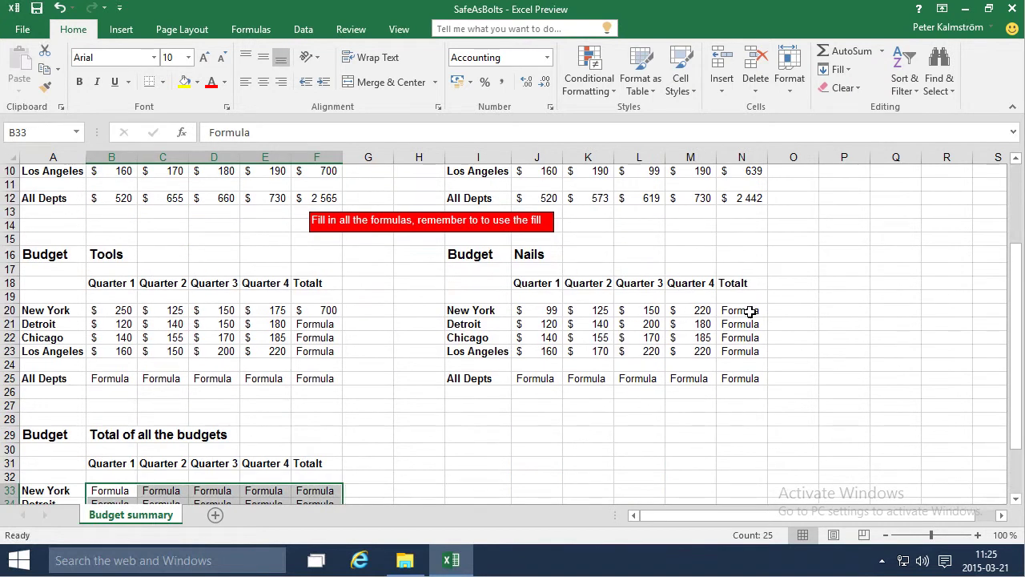
pyautogui.click(316, 309)
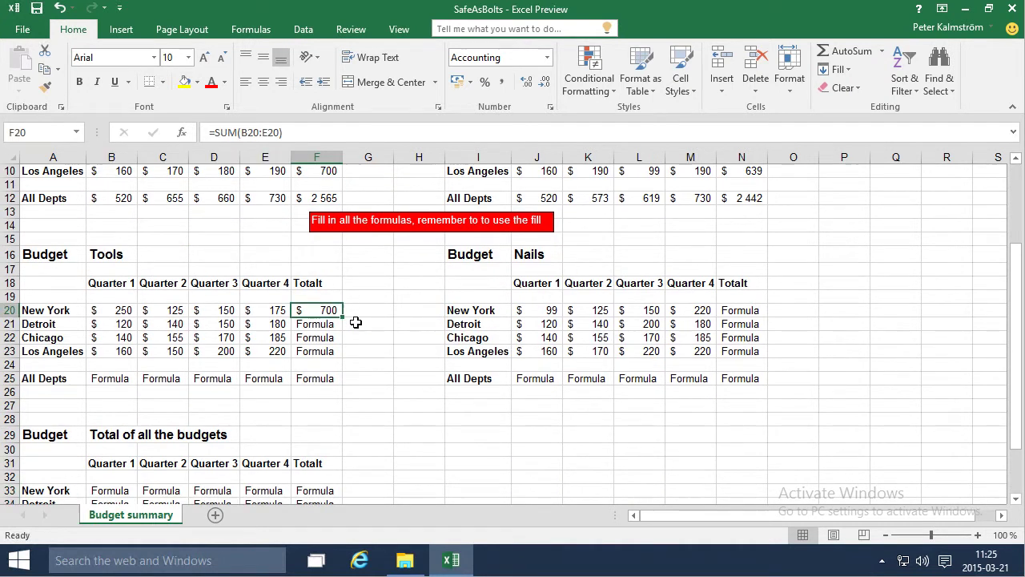
pyautogui.moveTo(344, 317); pyautogui.dragTo(343, 361)
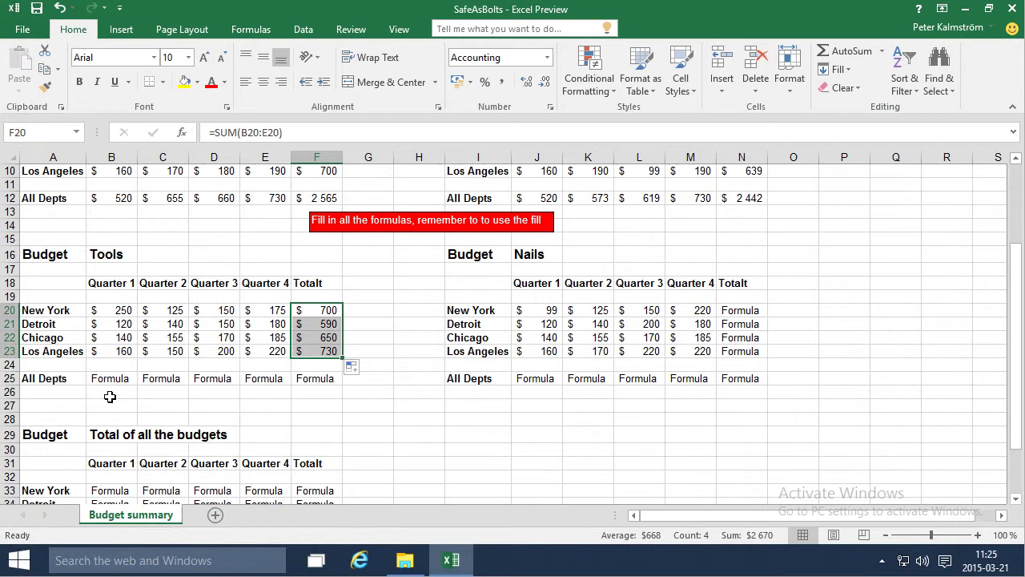
# Total Quarter 1 of the Tools budget in B25 with AutoSum and fill the formula across to F25.
pyautogui.click(110, 380)
pyautogui.click(833, 51)
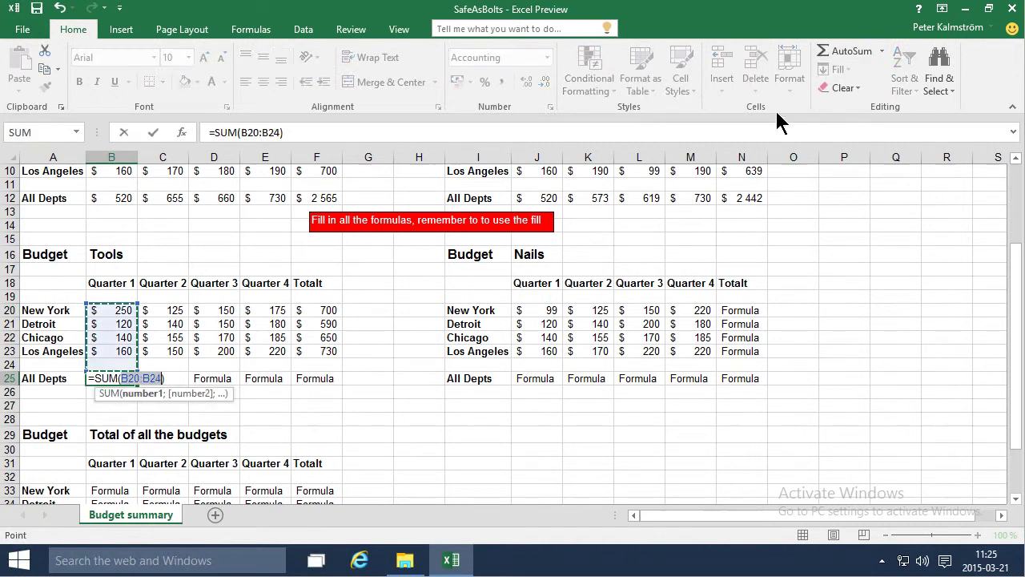
pyautogui.press('Return')
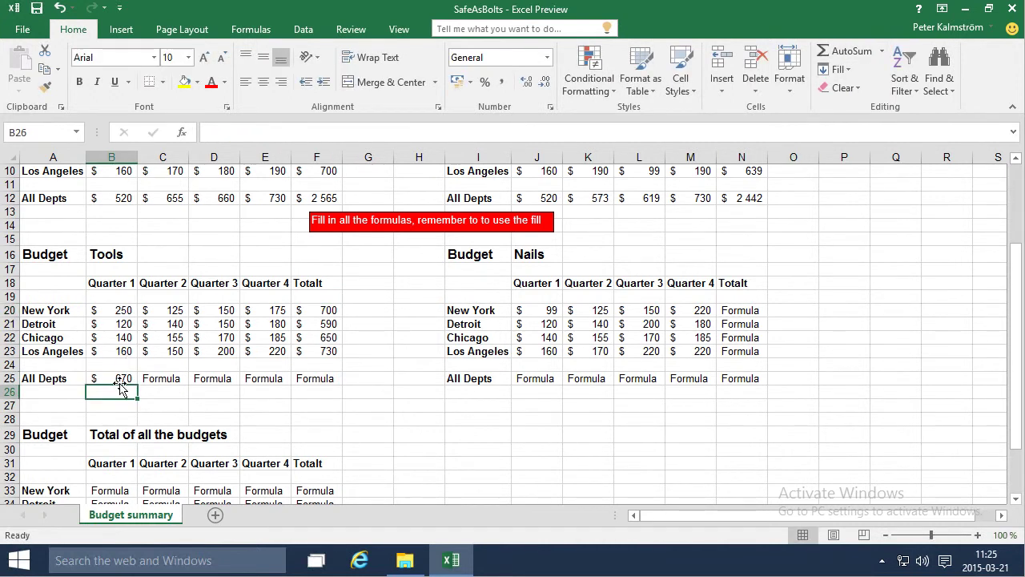
pyautogui.click(125, 378)
pyautogui.moveTo(138, 385); pyautogui.dragTo(334, 384)
# Clear the Formula placeholders in N20:N25 and J25:M25 of the Nails budget.
pyautogui.moveTo(741, 310); pyautogui.dragTo(737, 374)
pyautogui.press('Delete')
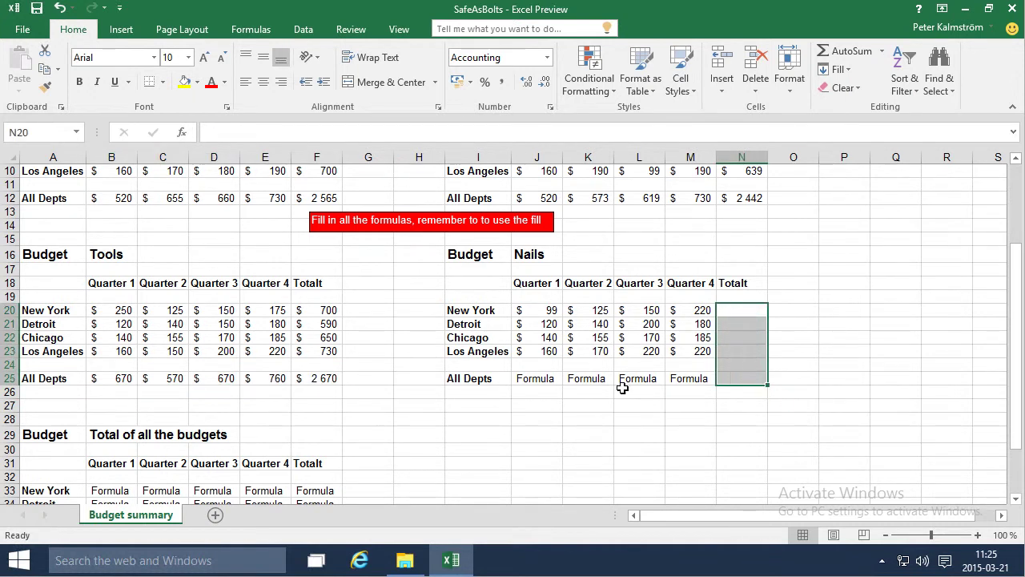
pyautogui.moveTo(545, 384); pyautogui.dragTo(710, 379)
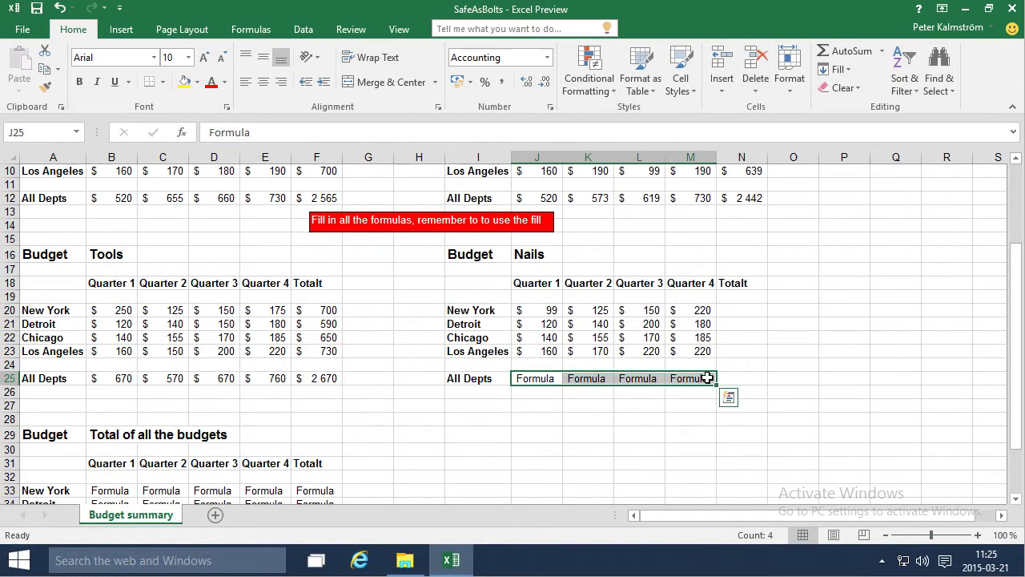
pyautogui.press('Delete')
# Generate all row and column totals of the Nails budget at once with AutoSum on J20:N25.
pyautogui.moveTo(549, 312); pyautogui.dragTo(732, 383)
pyautogui.click(835, 50)
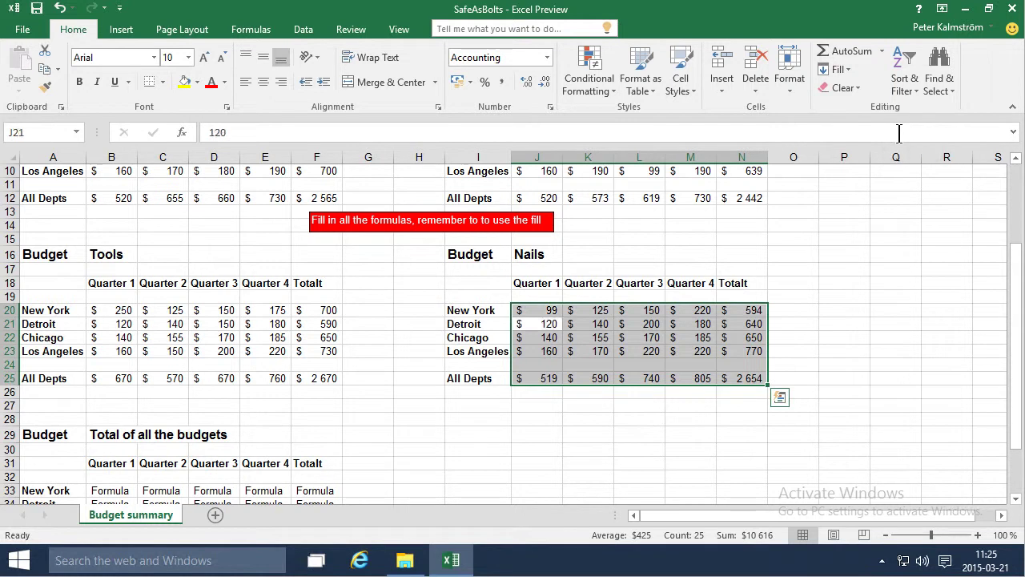
pyautogui.click(803, 281)
# Look over the budget tables and set the worksheet zoom to 70% to see them together.
pyautogui.scroll(-4, 717, 368)
pyautogui.scroll(3, 278, 354)
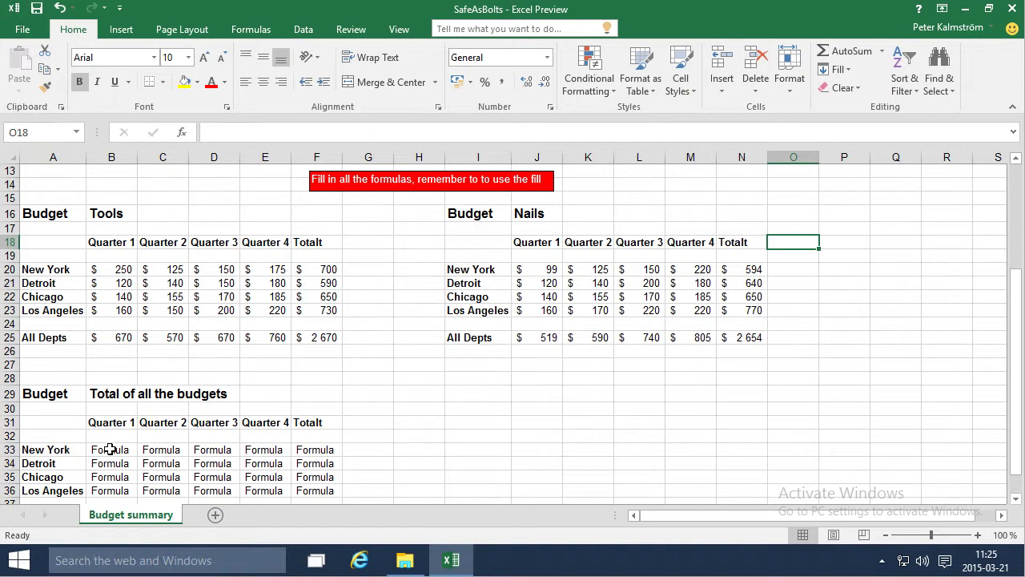
pyautogui.scroll(4, 252, 348)
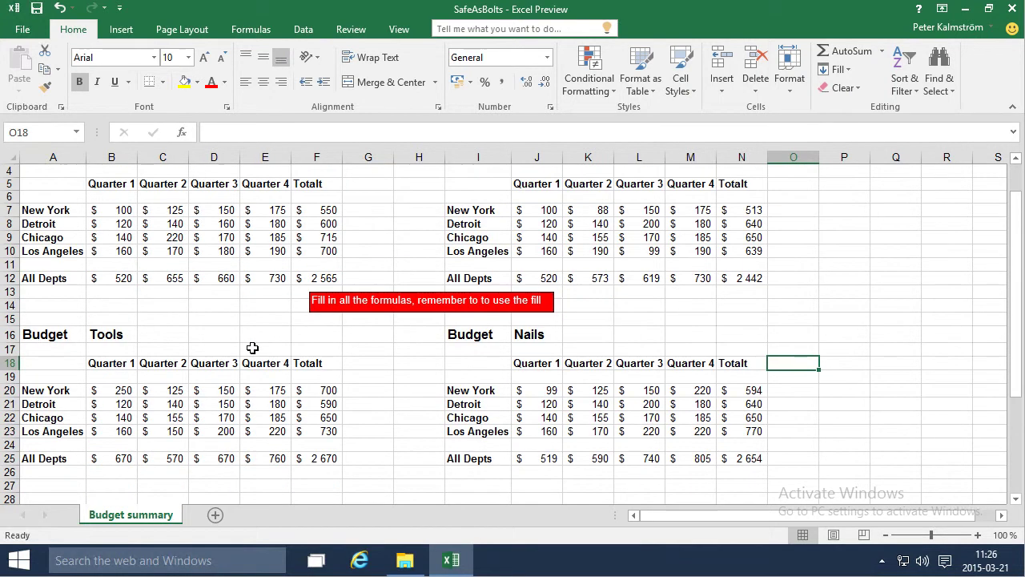
pyautogui.scroll(-4, 429, 301)
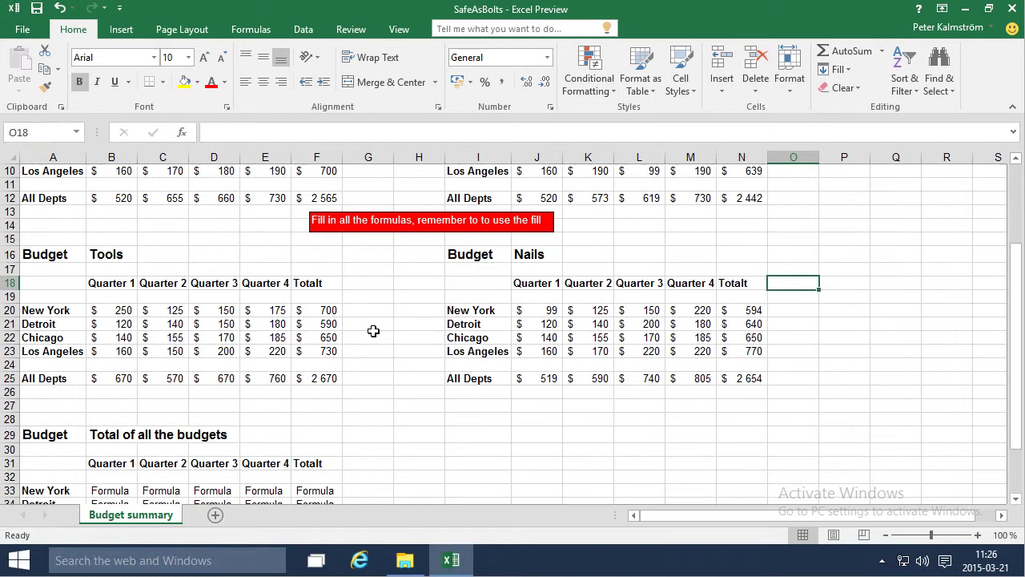
pyautogui.click(909, 535)
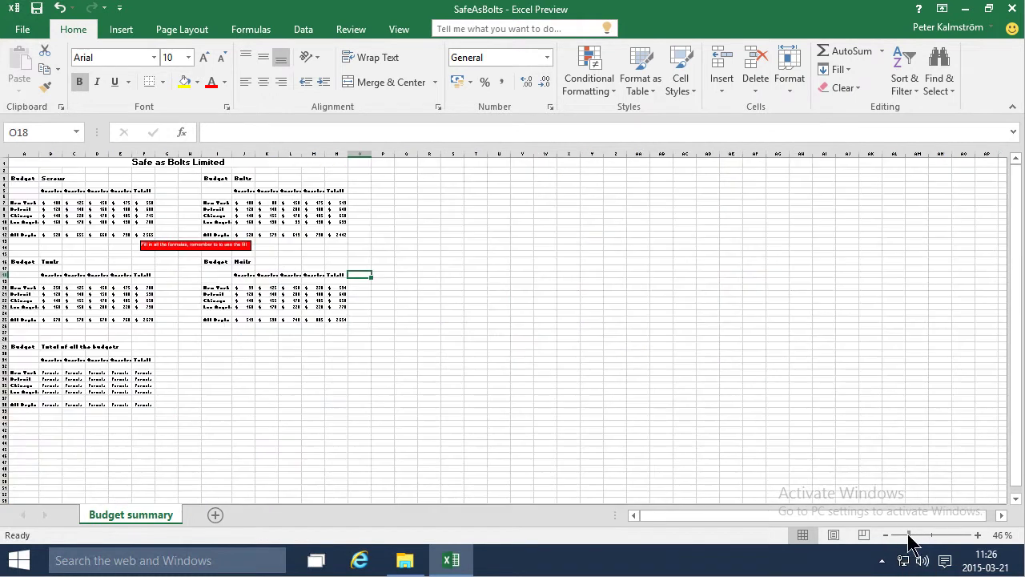
pyautogui.click(977, 535)
pyautogui.click(979, 535)
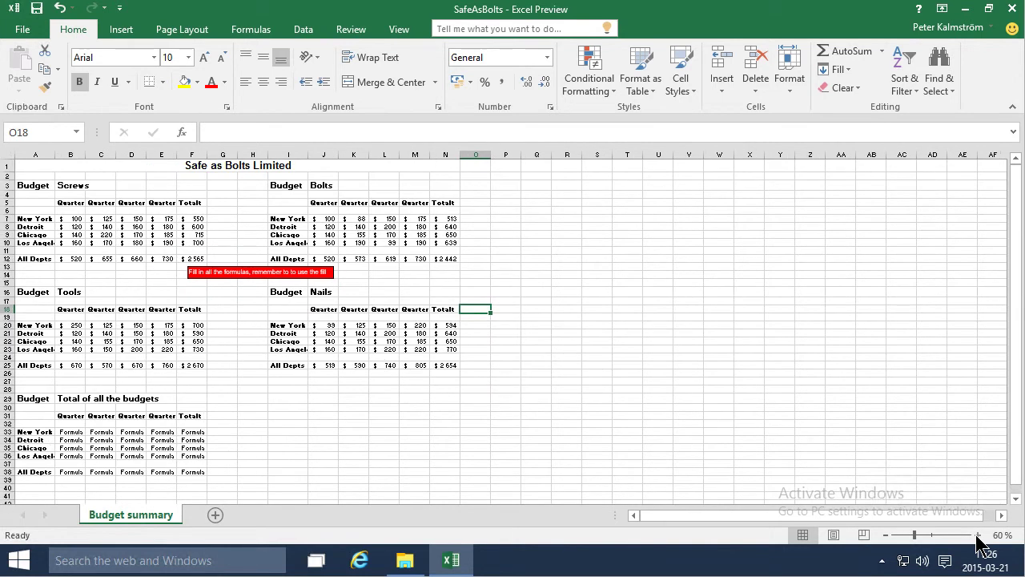
pyautogui.click(978, 535)
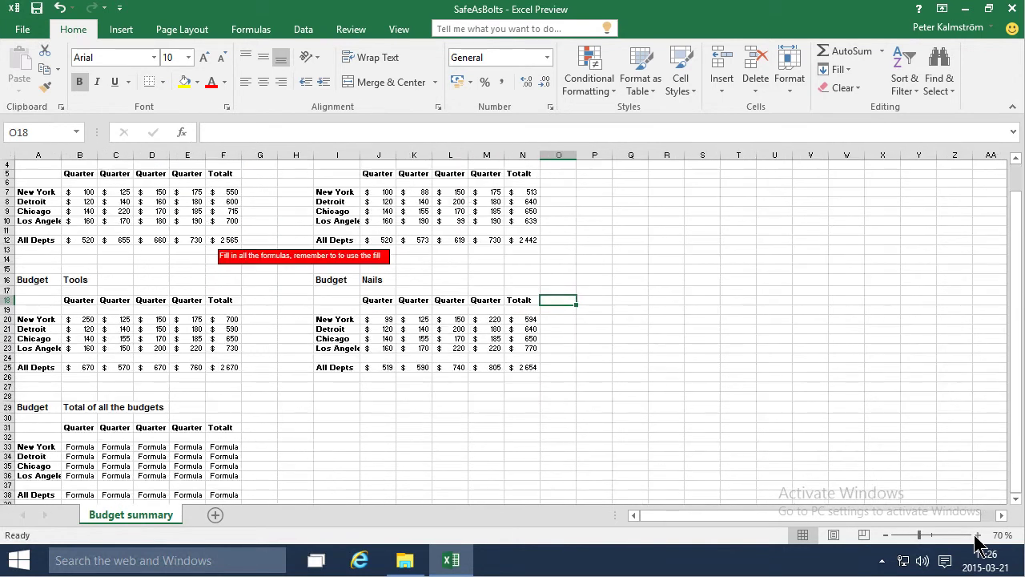
# Enter =B7+B20+J7+J20 in B33 to add up New York's Quarter 1 figures from all four budgets.
pyautogui.click(87, 446)
pyautogui.write('=')
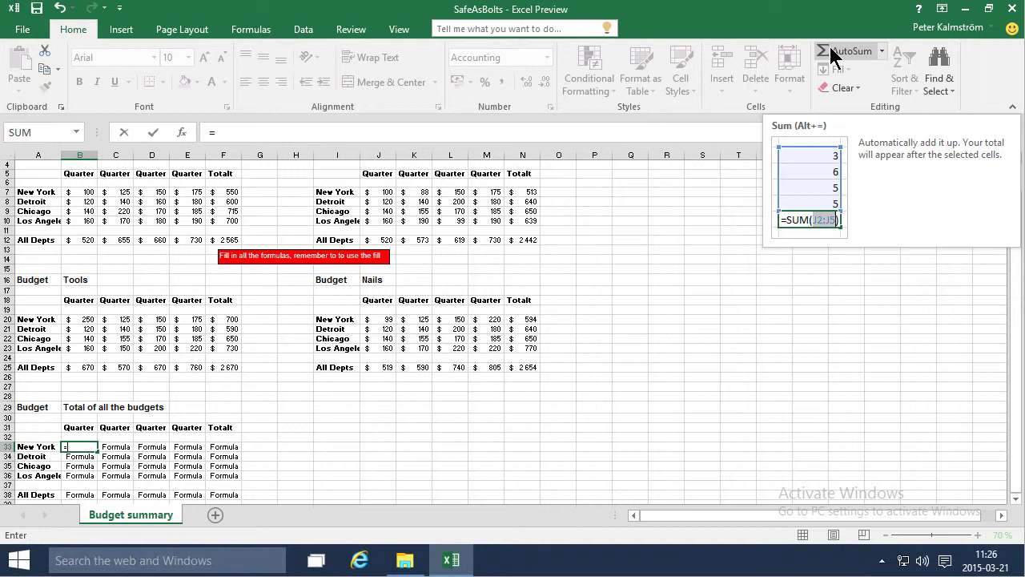
pyautogui.click(88, 194)
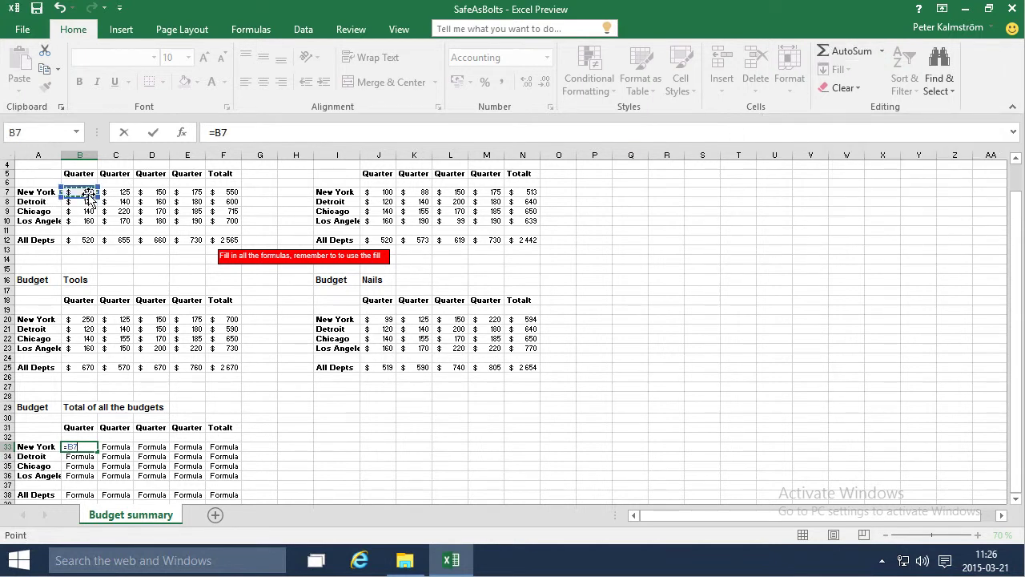
pyautogui.write('+')
pyautogui.scroll(1, 88, 194)
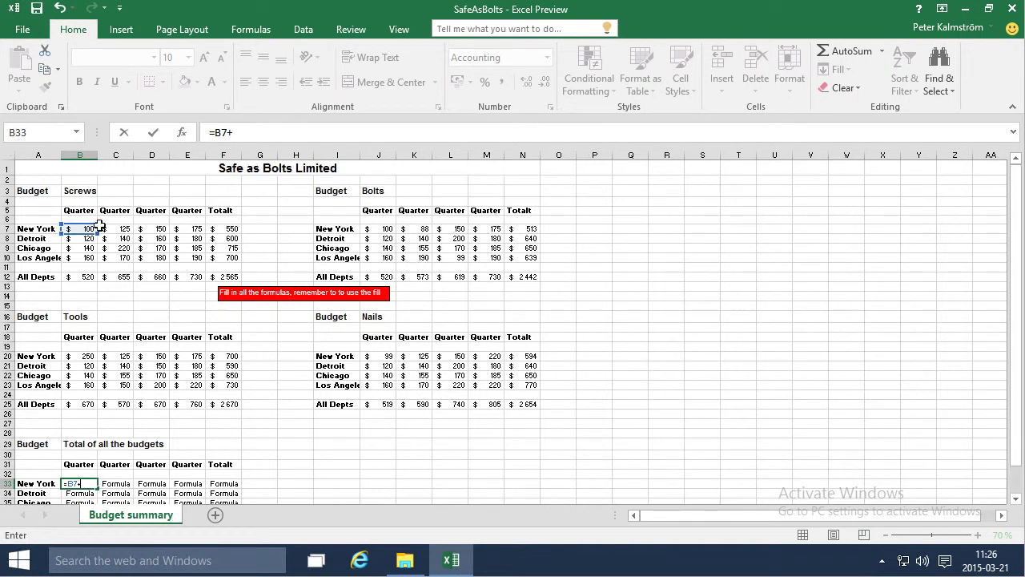
pyautogui.click(83, 357)
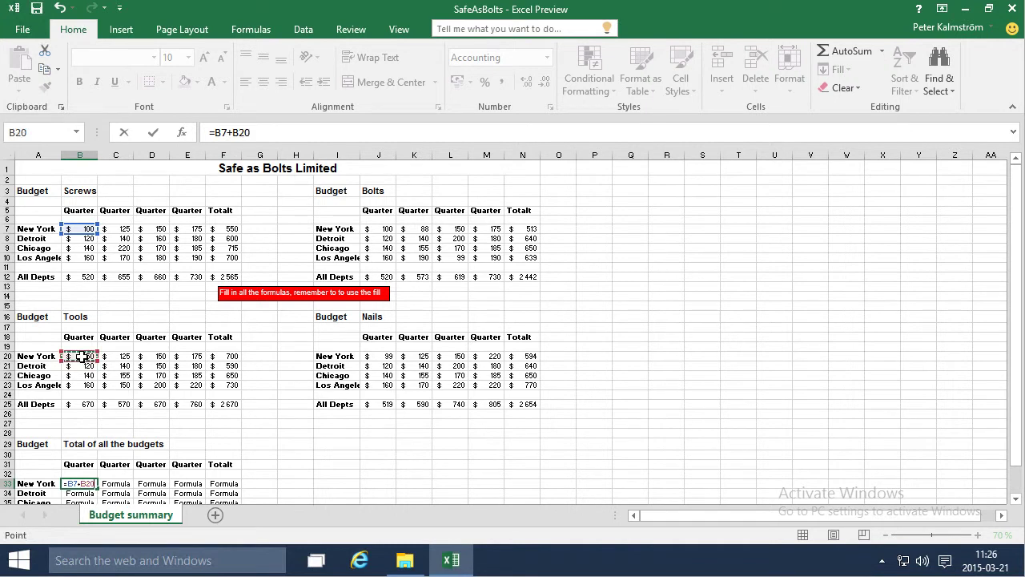
pyautogui.write('+')
pyautogui.click(383, 231)
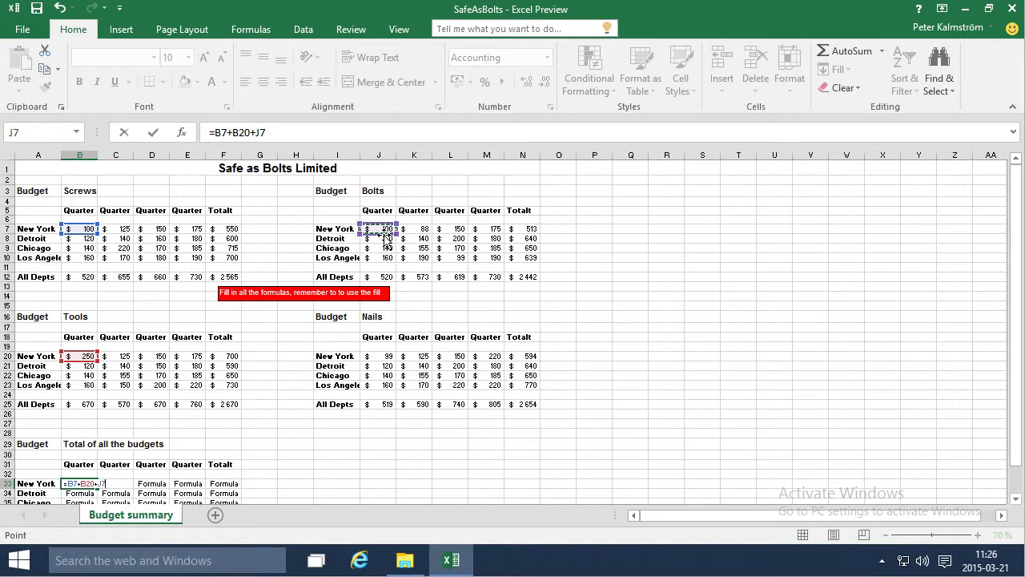
pyautogui.write('+')
pyautogui.click(383, 356)
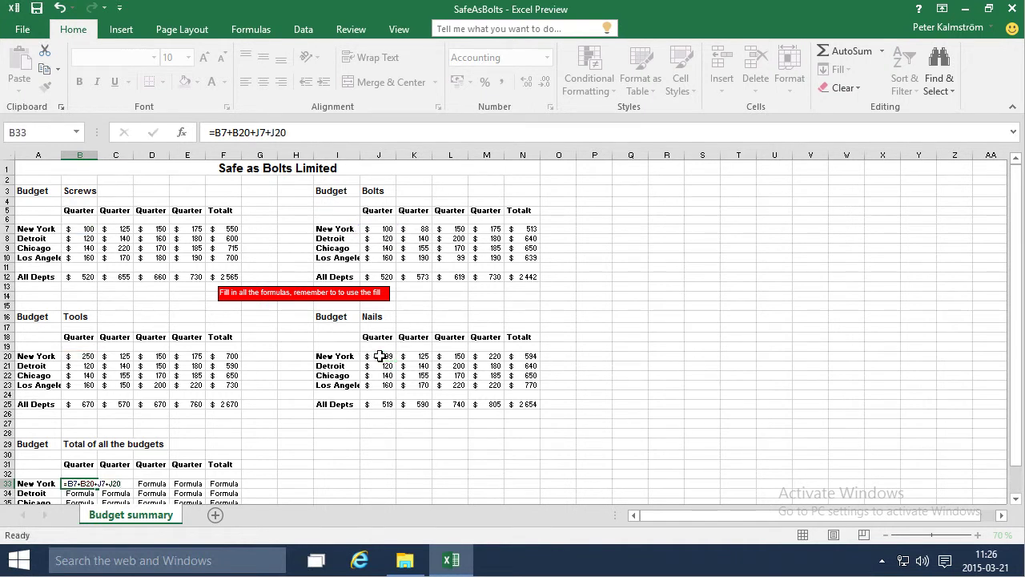
pyautogui.press('Return')
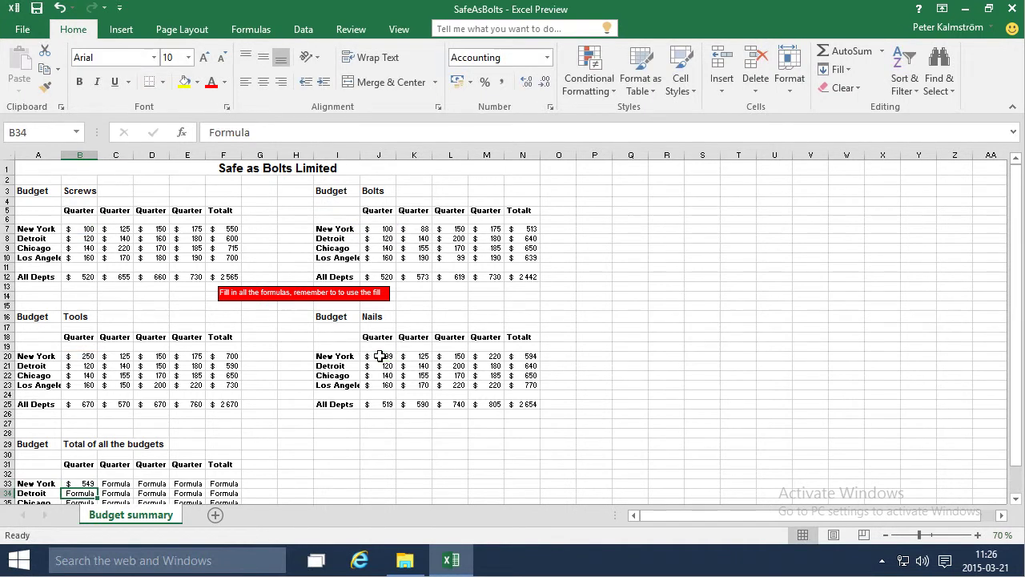
# Fill the New York Quarter 1 formula in B33 of the Total of all the budgets table across to F33.
pyautogui.click(83, 358)
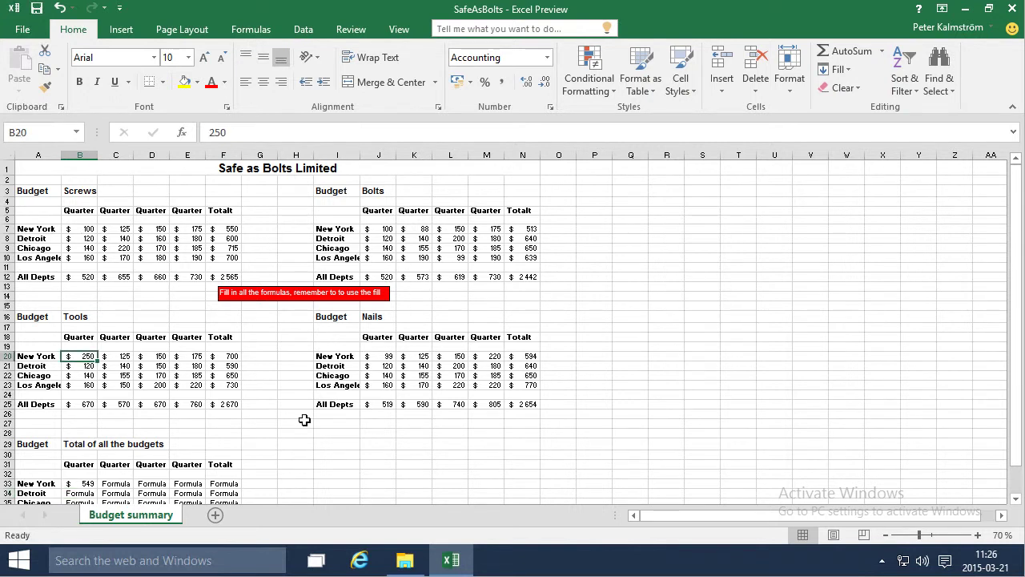
pyautogui.click(79, 484)
pyautogui.scroll(-1, 150, 488)
pyautogui.scroll(-1, 150, 488)
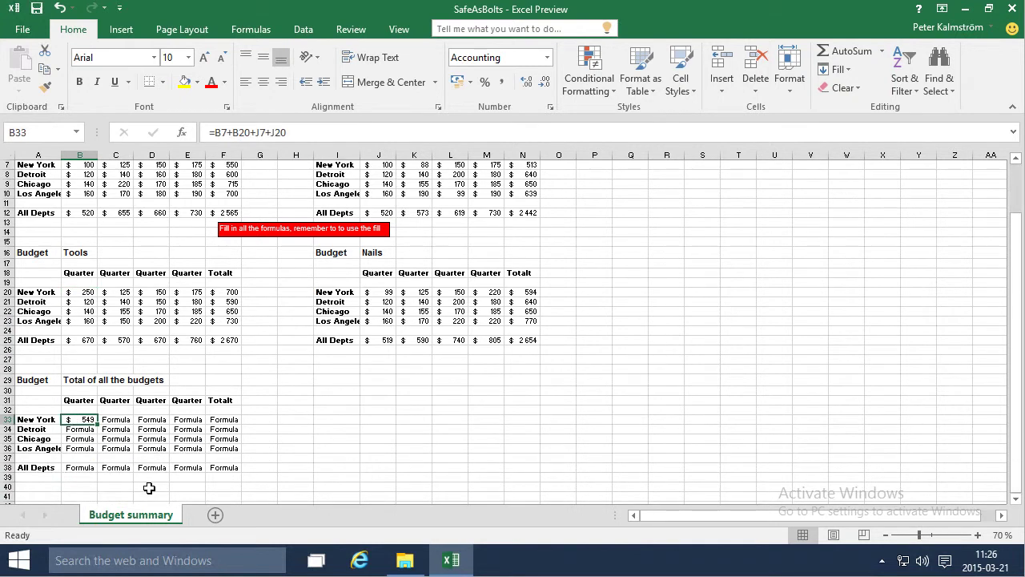
pyautogui.click(111, 419)
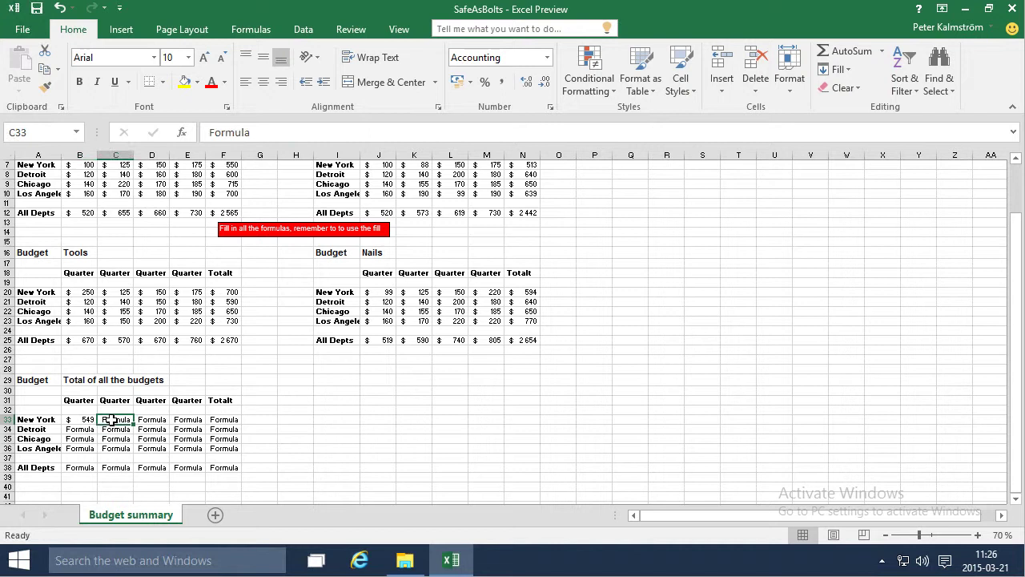
pyautogui.click(83, 422)
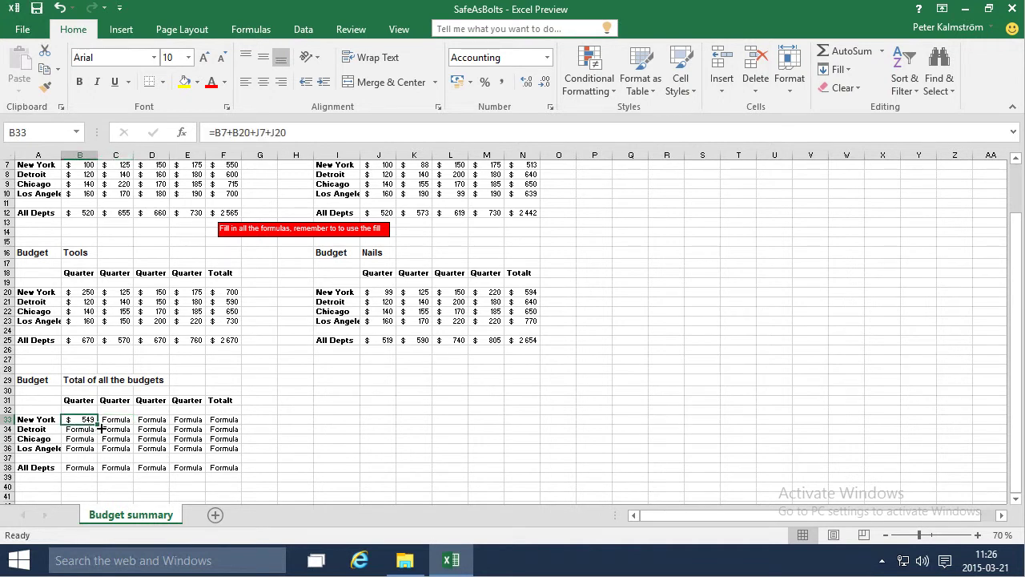
pyautogui.scroll(2, 100, 429)
pyautogui.scroll(-2, 107, 433)
pyautogui.moveTo(97, 424); pyautogui.dragTo(237, 429)
pyautogui.click(224, 429)
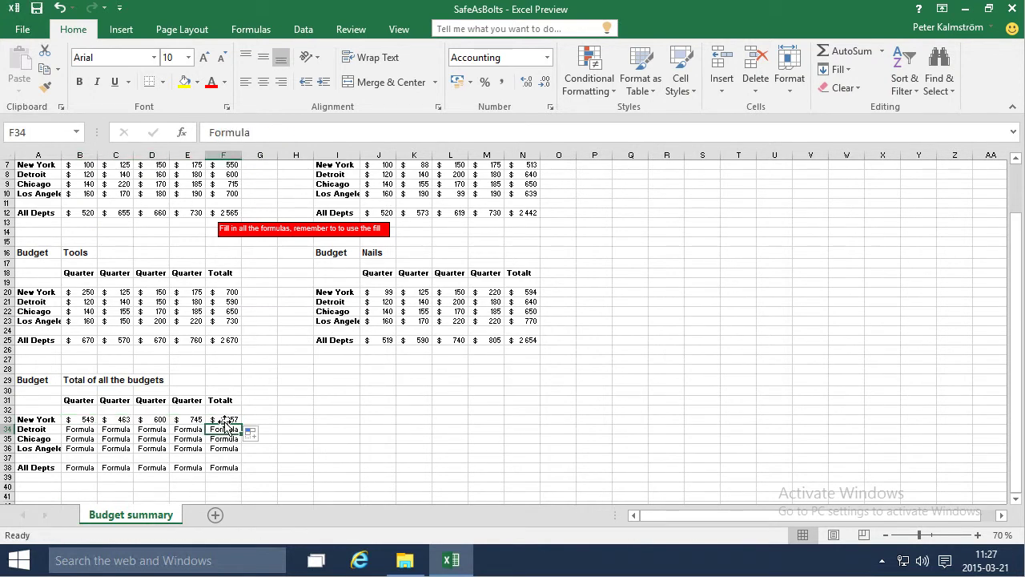
# Examine which cells the New York total formula in F33 refers to in the four budgets.
pyautogui.click(224, 419)
pyautogui.click(307, 132)
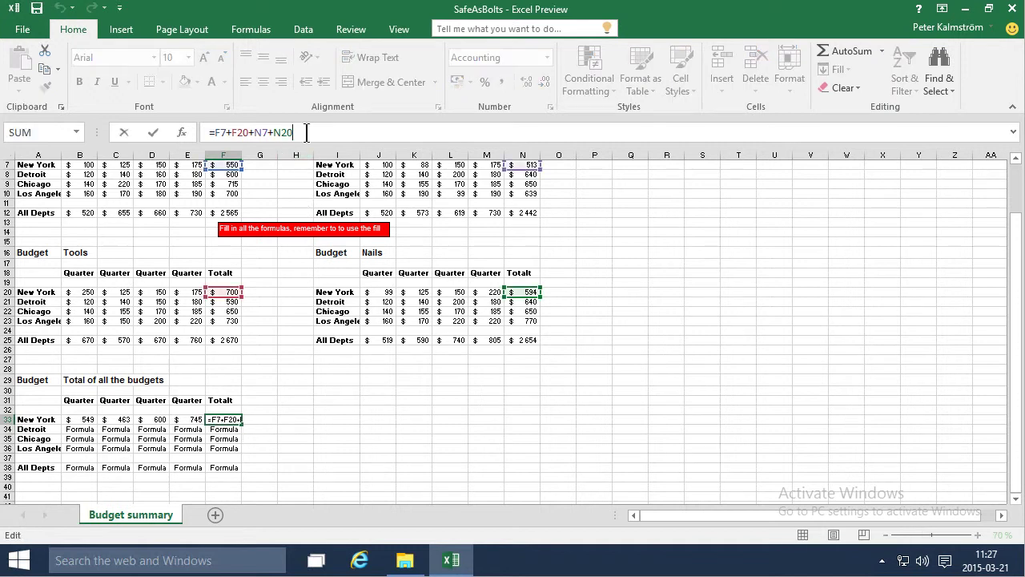
pyautogui.moveTo(1016, 250); pyautogui.dragTo(1011, 186)
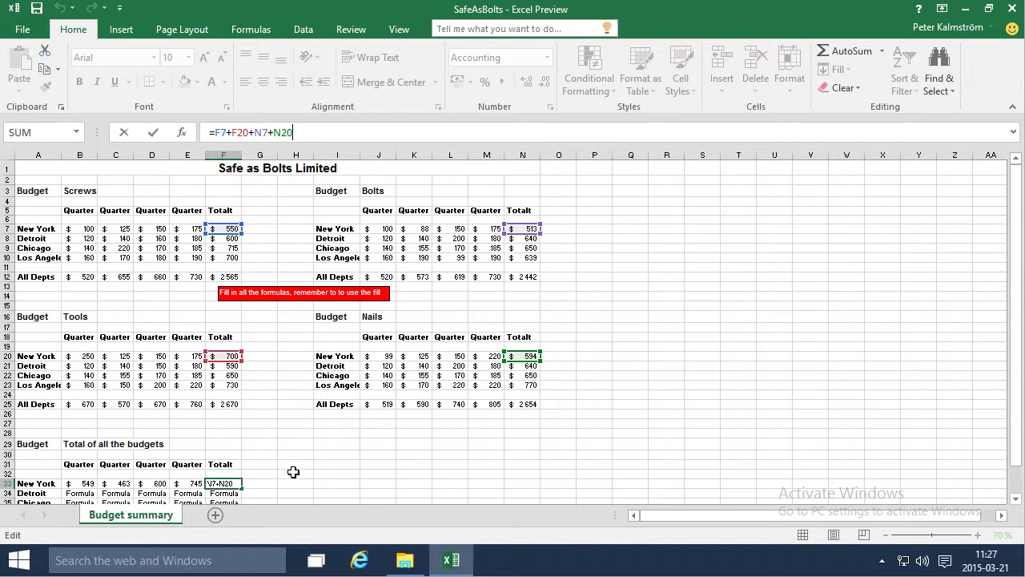
pyautogui.click(236, 480)
pyautogui.scroll(-3, 210, 473)
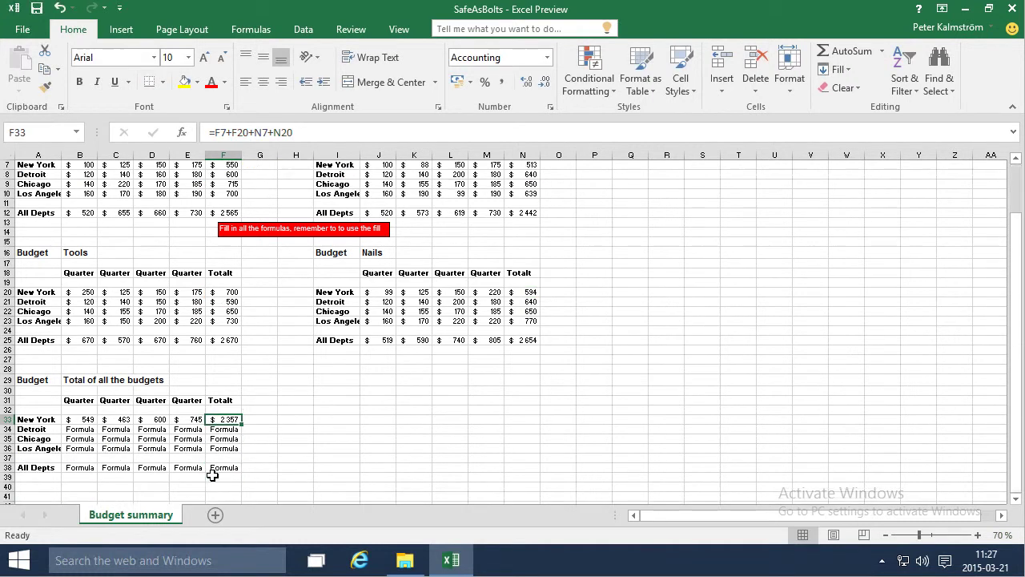
# Fill the New York formulas in B33:F33 down to row 38 and clear the spacer row B37:F37.
pyautogui.moveTo(71, 391); pyautogui.dragTo(240, 444)
pyautogui.click(259, 419)
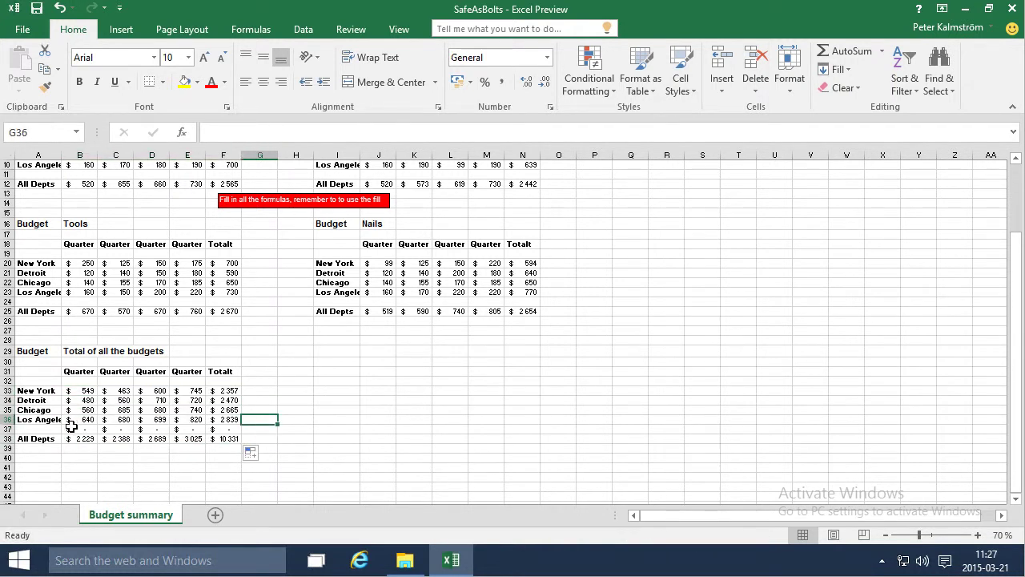
pyautogui.moveTo(69, 428); pyautogui.dragTo(239, 433)
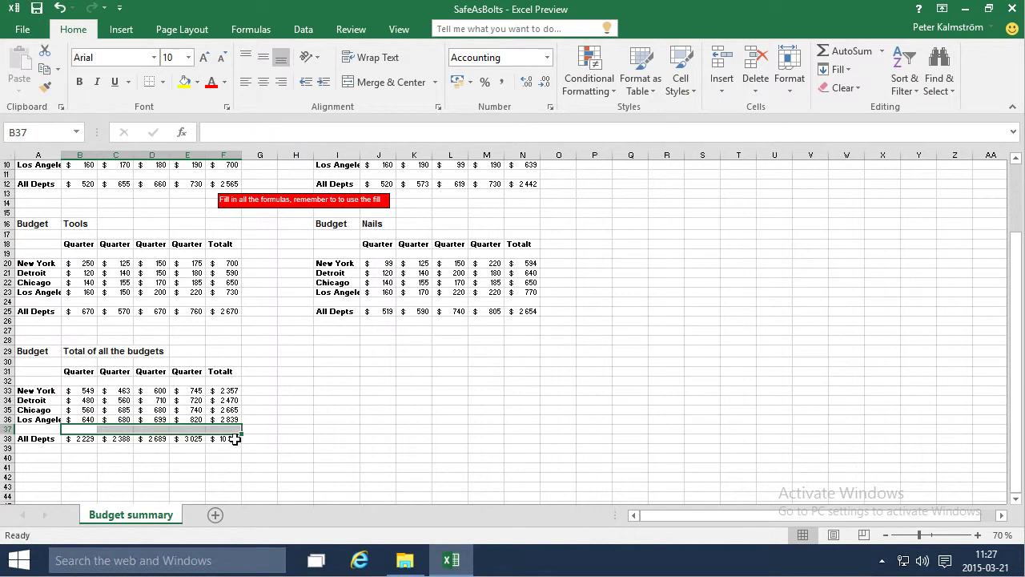
pyautogui.press('Delete')
# Examine which cells the All Depts grand total formula in F38 refers to and review the completed budget tables.
pyautogui.click(236, 439)
pyautogui.click(306, 132)
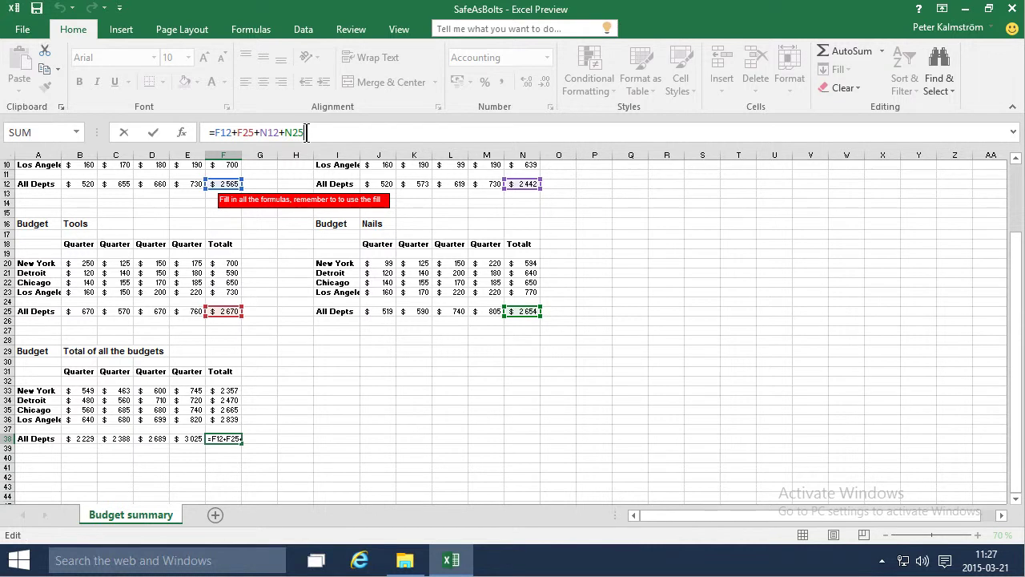
pyautogui.hotkey('ctrl', 'Return')
pyautogui.click(321, 378)
pyautogui.scroll(3, 321, 378)
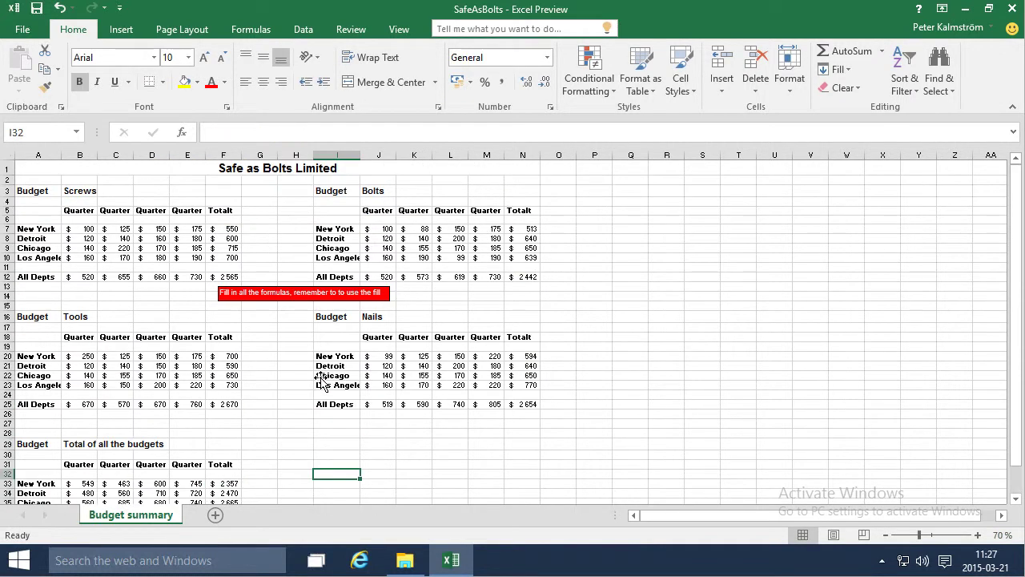
pyautogui.scroll(-2, 321, 377)
pyautogui.scroll(2, 320, 378)
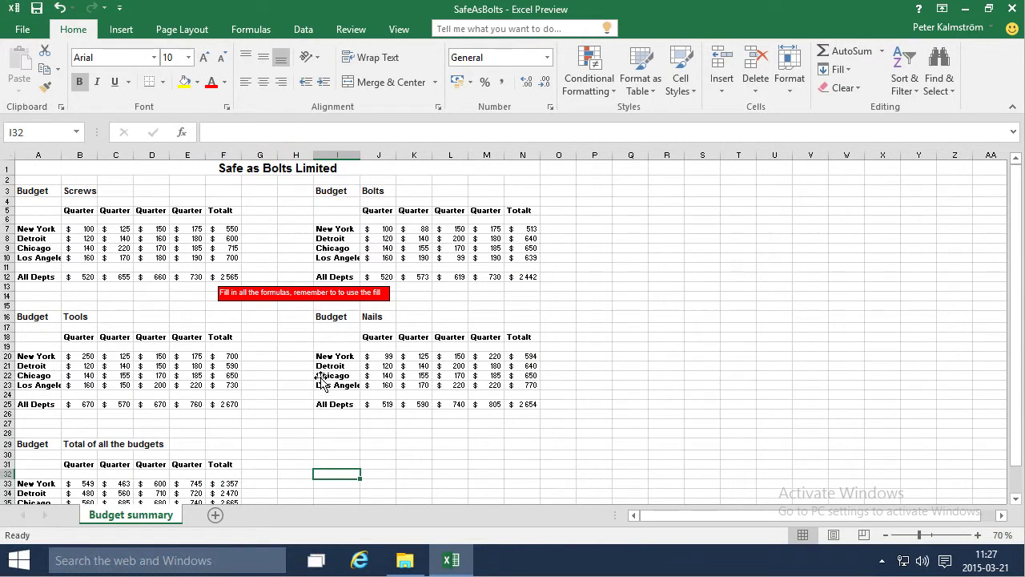